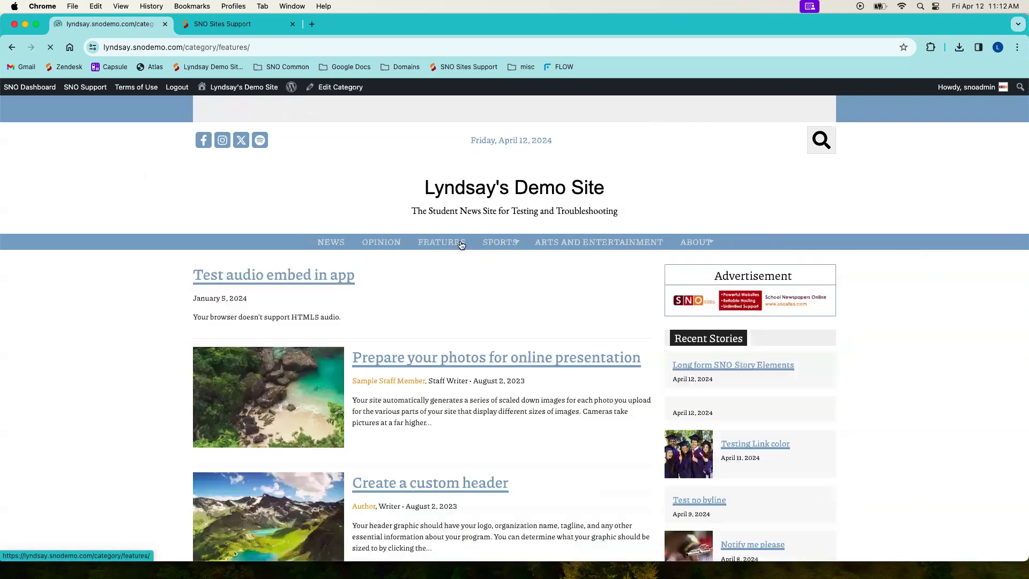
Step: Open the site's About page and look it over down to the footer menu
{"action": "left_click", "coordinate": [703, 243]}
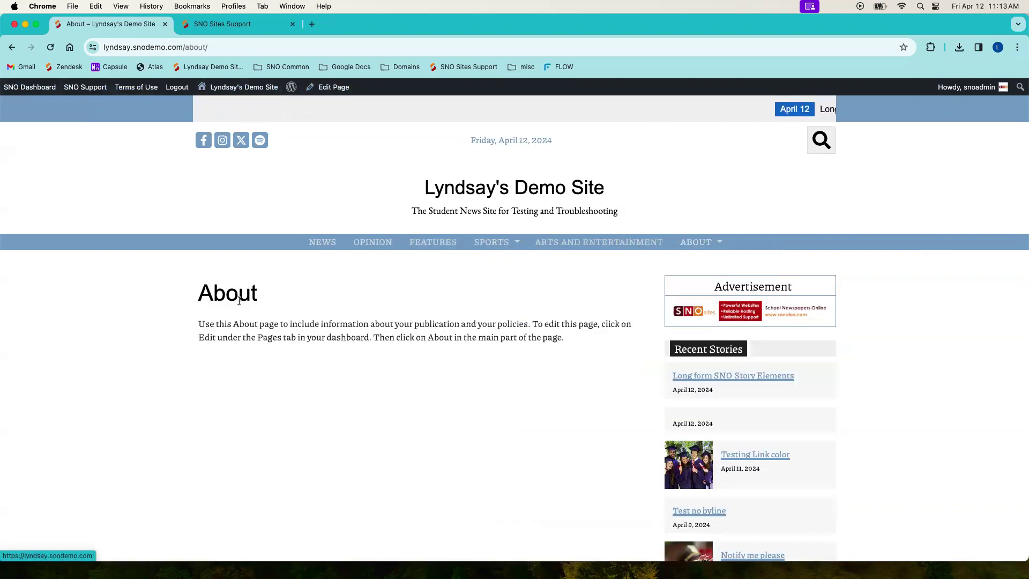
{"action": "scroll", "coordinate": [239, 300], "scroll_direction": "down", "scroll_amount": 10}
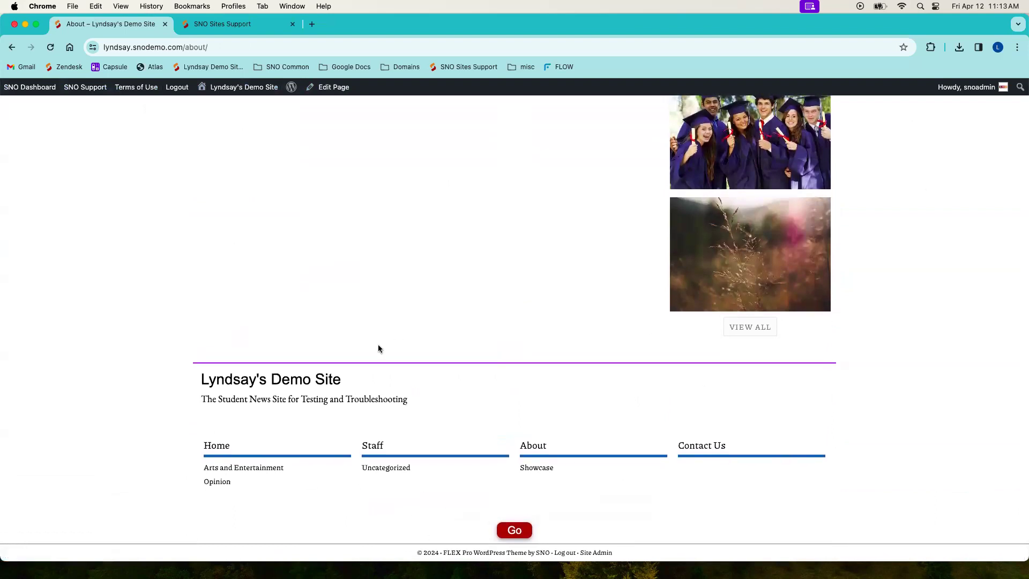
Step: Open the Site Designer in the design options and check which menu the header's Menu - Bar block displays
{"action": "mouse_move", "coordinate": [45, 91]}
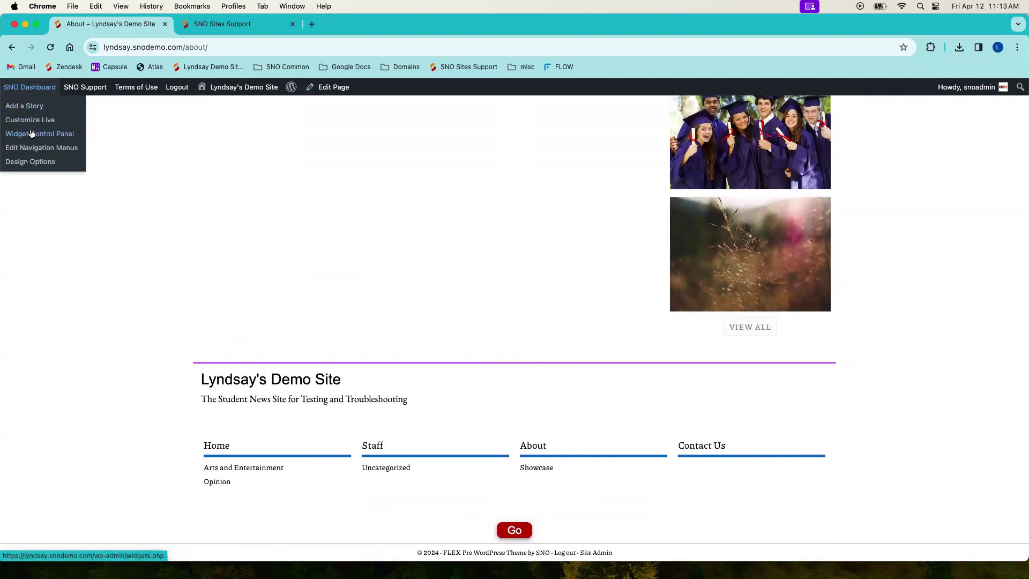
{"action": "left_click", "coordinate": [26, 163]}
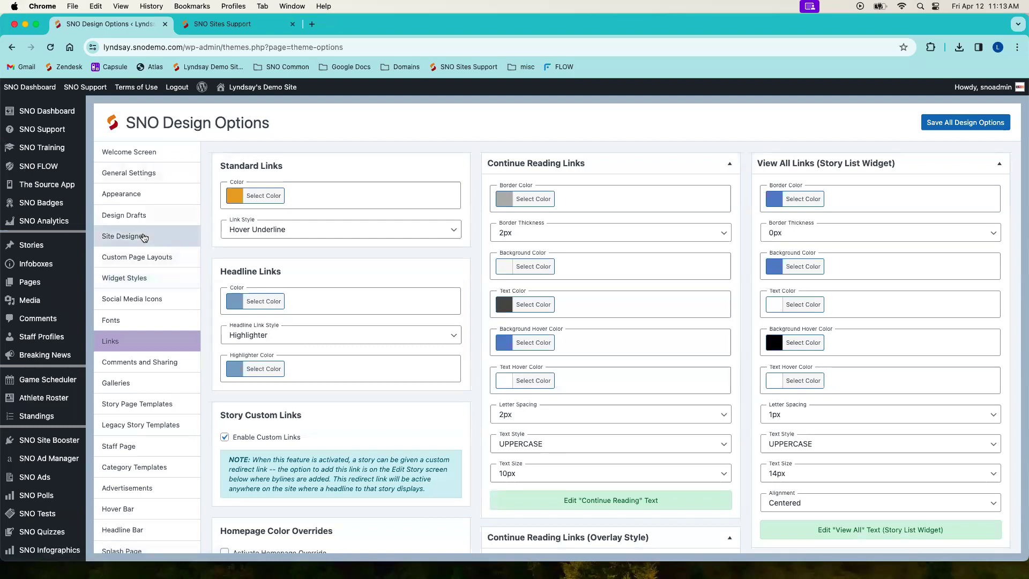
{"action": "left_click", "coordinate": [144, 237]}
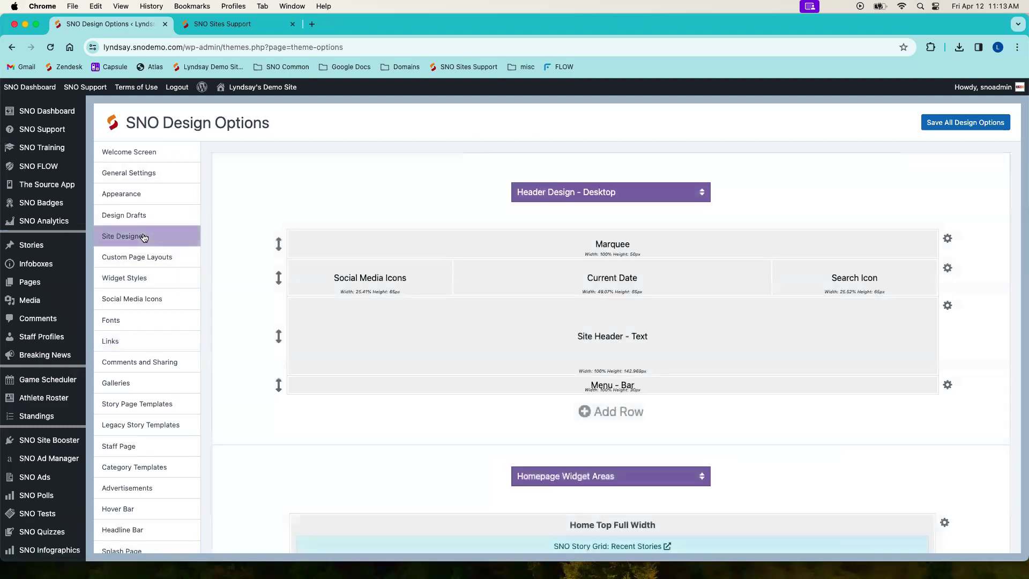
{"action": "scroll", "coordinate": [47, 278], "scroll_direction": "down", "scroll_amount": 3}
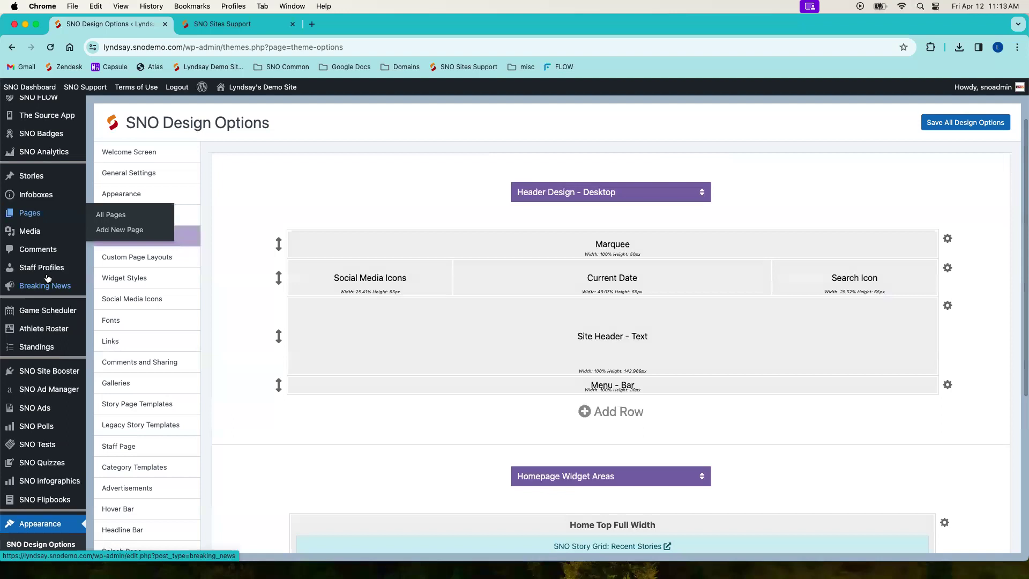
{"action": "mouse_move", "coordinate": [30, 87]}
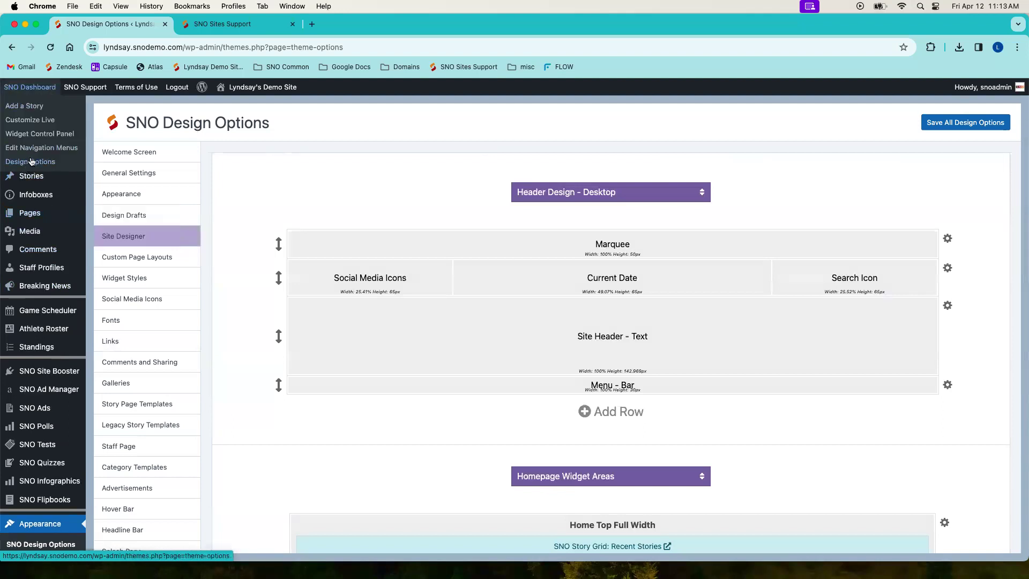
{"action": "scroll", "coordinate": [53, 348], "scroll_direction": "down", "scroll_amount": 5}
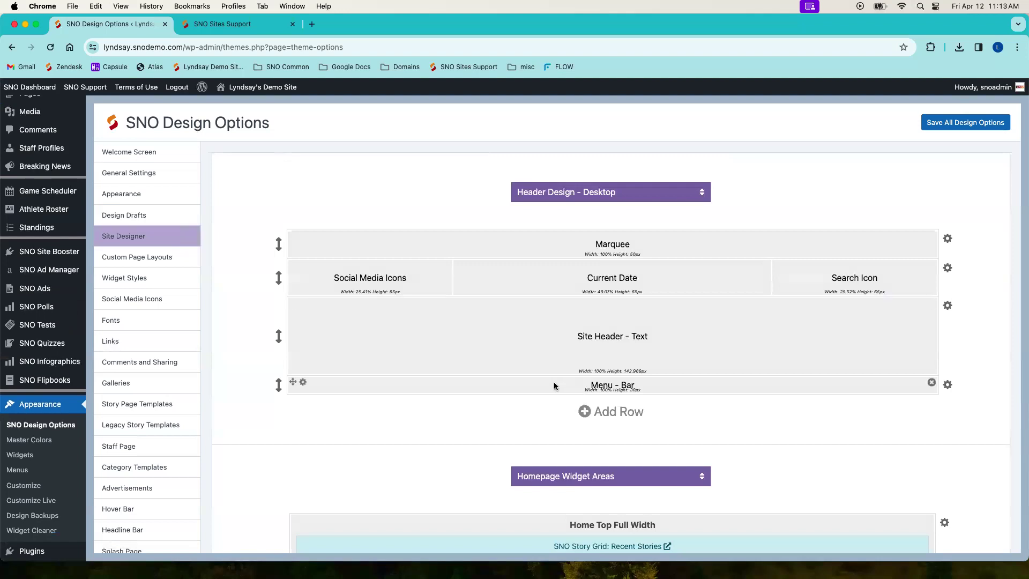
{"action": "left_click", "coordinate": [304, 383]}
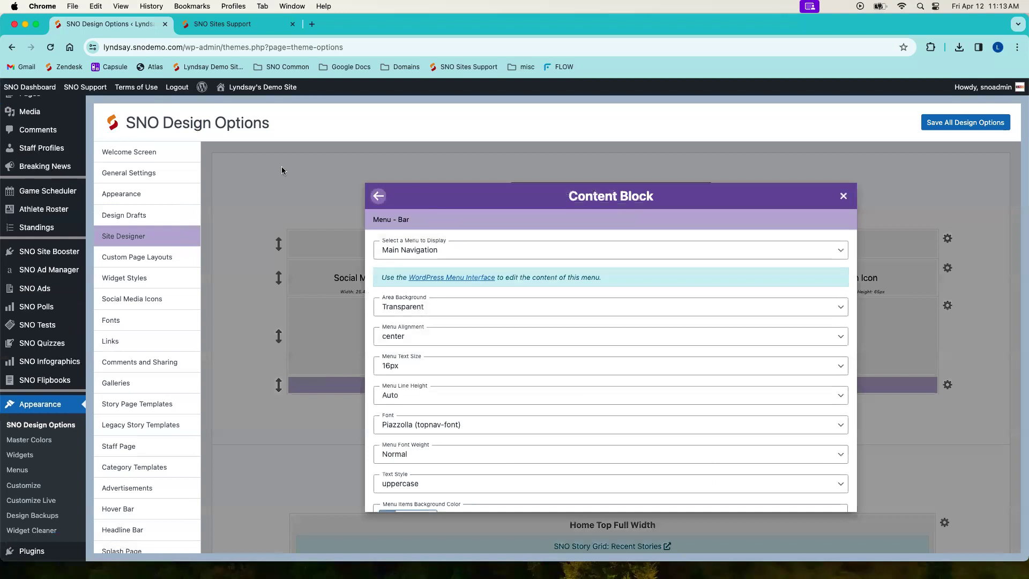
{"action": "left_click", "coordinate": [254, 177]}
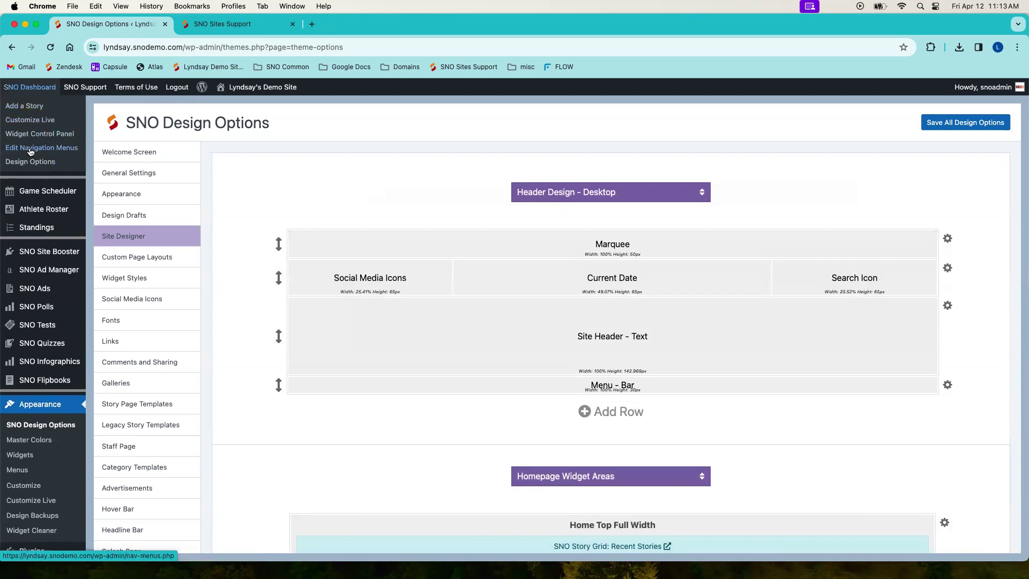
Step: Open the navigation menu editor and load the Main Navigation menu for editing
{"action": "left_click", "coordinate": [30, 149]}
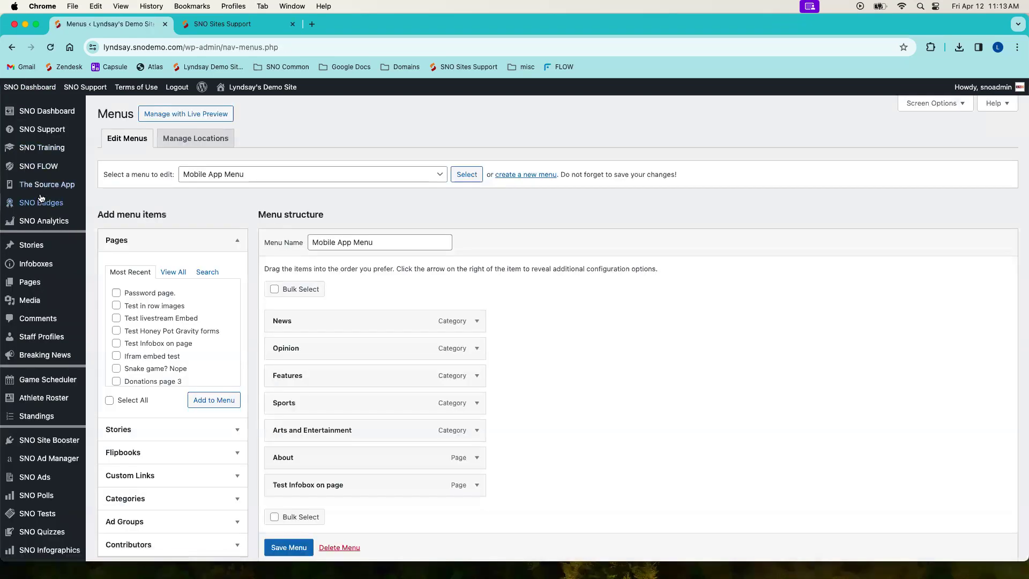
{"action": "scroll", "coordinate": [41, 198], "scroll_direction": "down", "scroll_amount": 5}
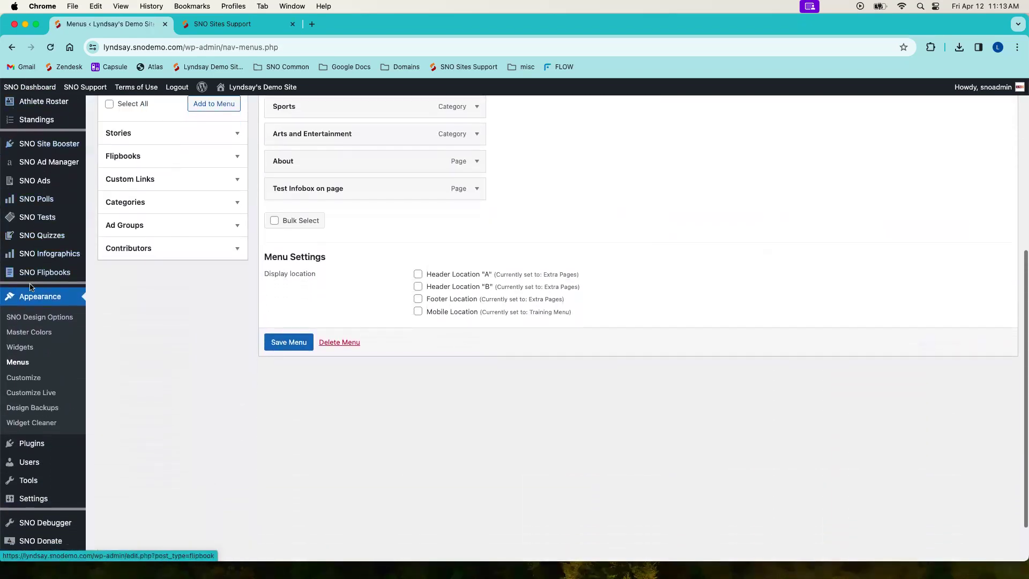
{"action": "left_click", "coordinate": [17, 363]}
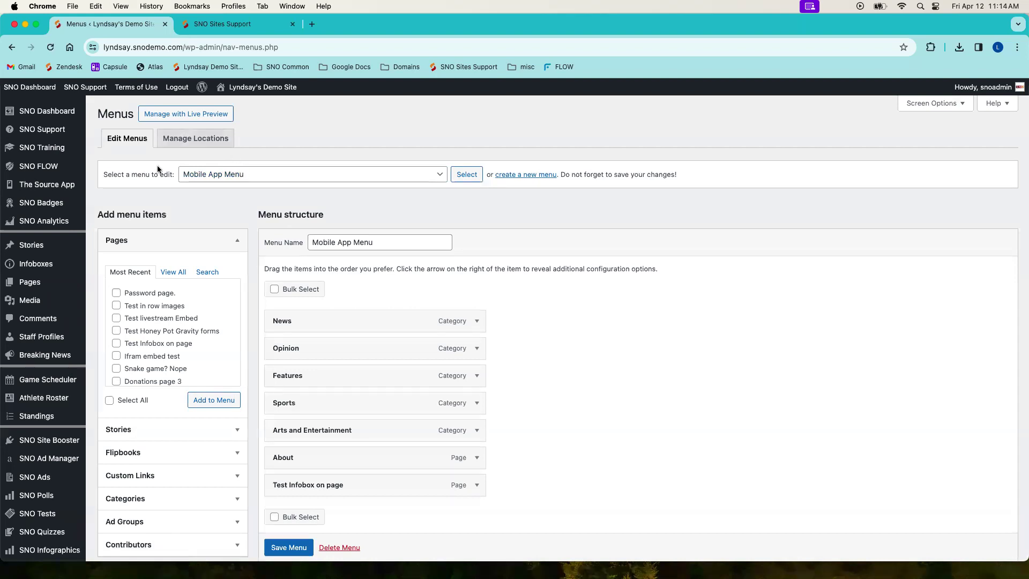
{"action": "left_click", "coordinate": [251, 176]}
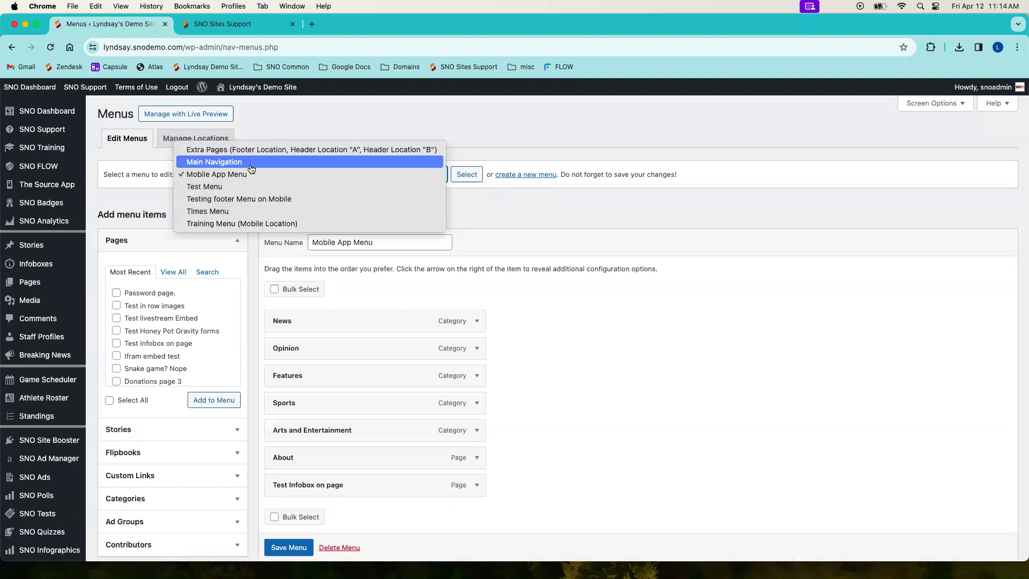
{"action": "left_click", "coordinate": [252, 162]}
{"action": "left_click", "coordinate": [465, 174]}
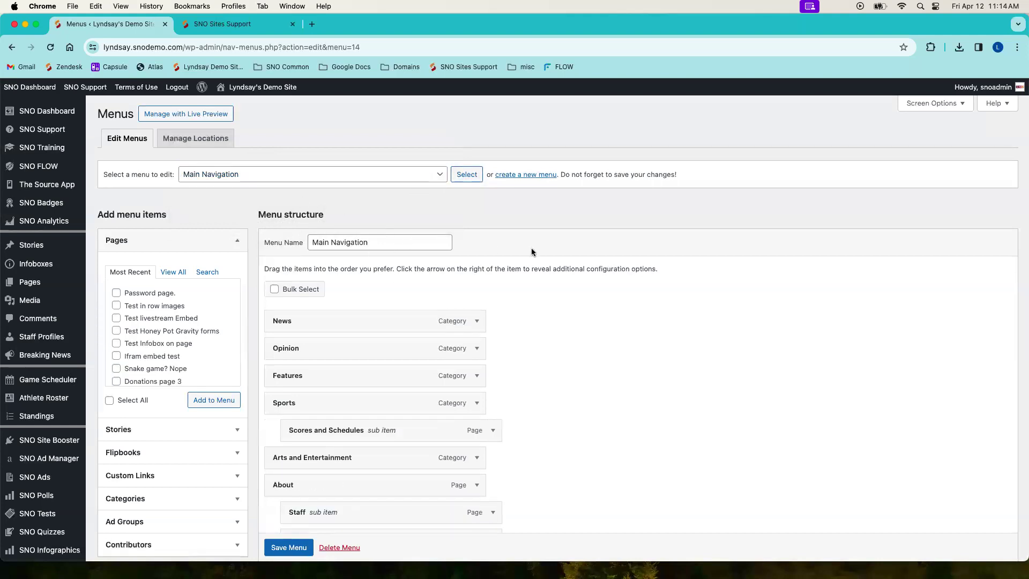
{"action": "scroll", "coordinate": [532, 249], "scroll_direction": "down", "scroll_amount": 2}
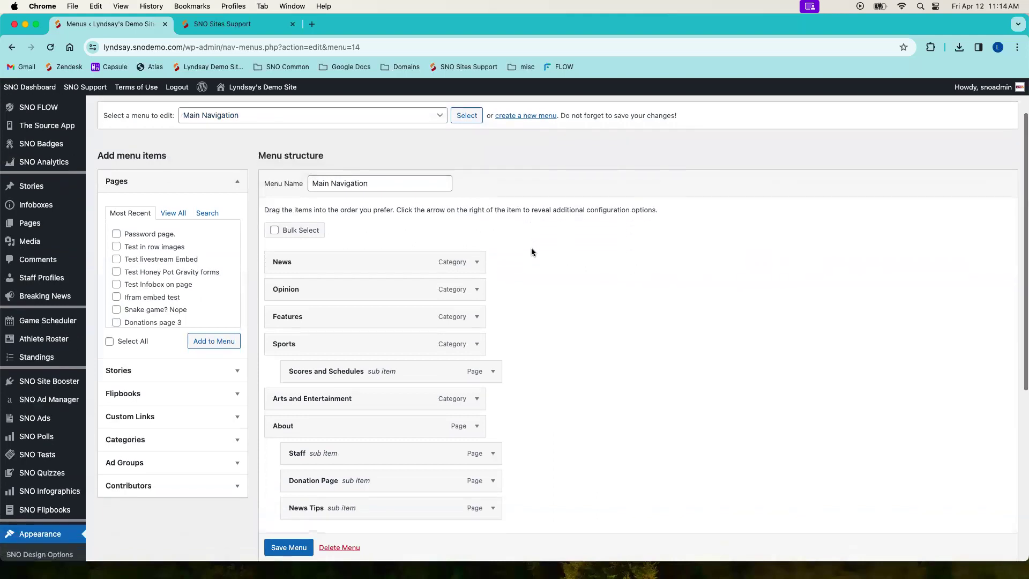
Step: Examine the most used, complete and searchable category lists available as menu items
{"action": "left_click", "coordinate": [238, 181]}
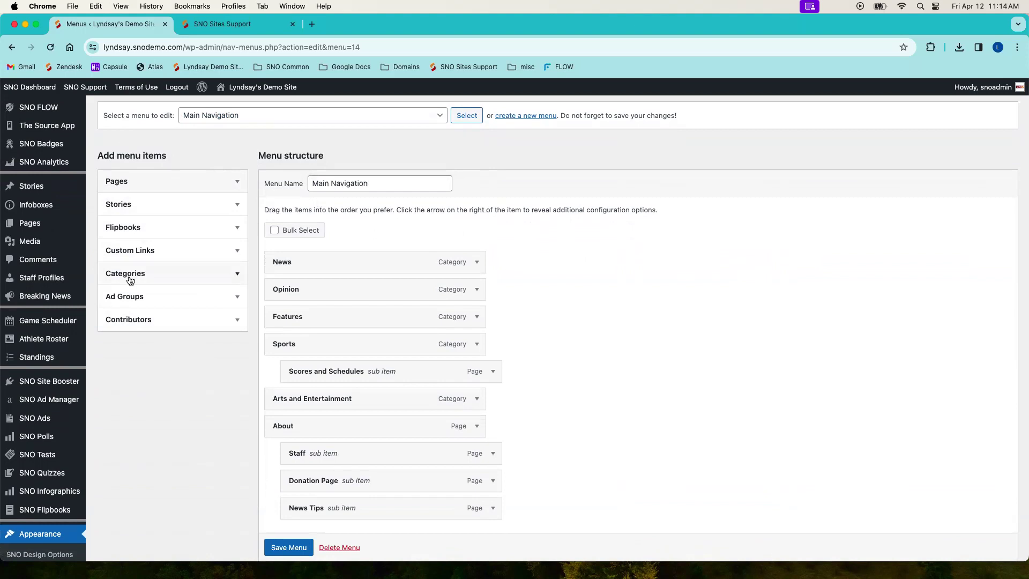
{"action": "left_click", "coordinate": [130, 280]}
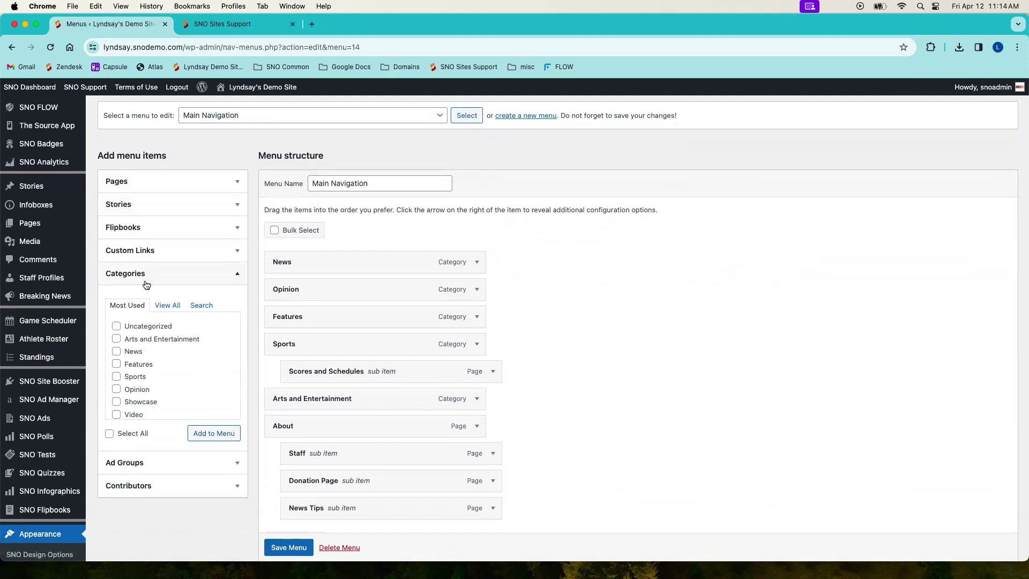
{"action": "scroll", "coordinate": [165, 339], "scroll_direction": "down", "scroll_amount": 2}
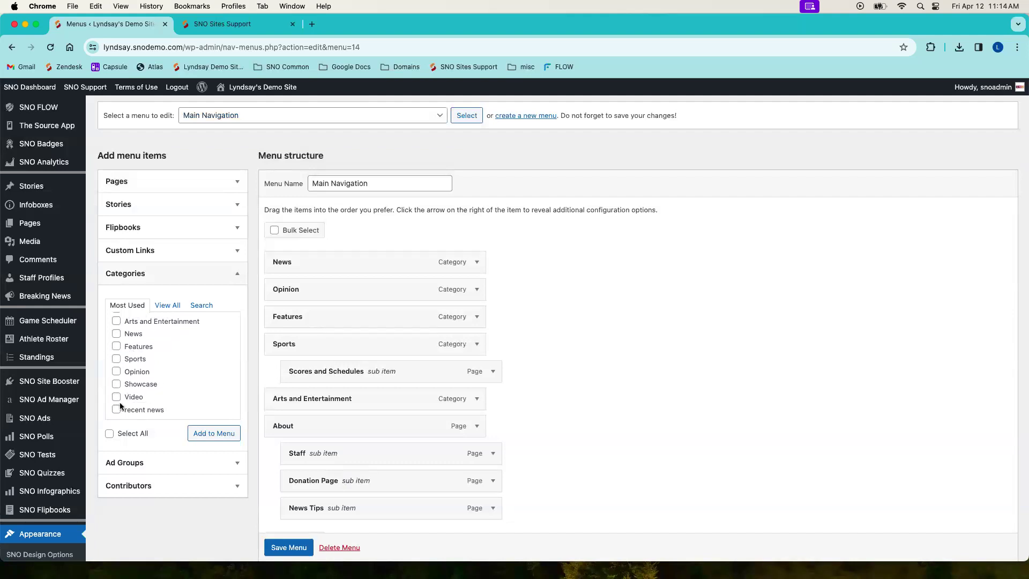
{"action": "left_click", "coordinate": [166, 306]}
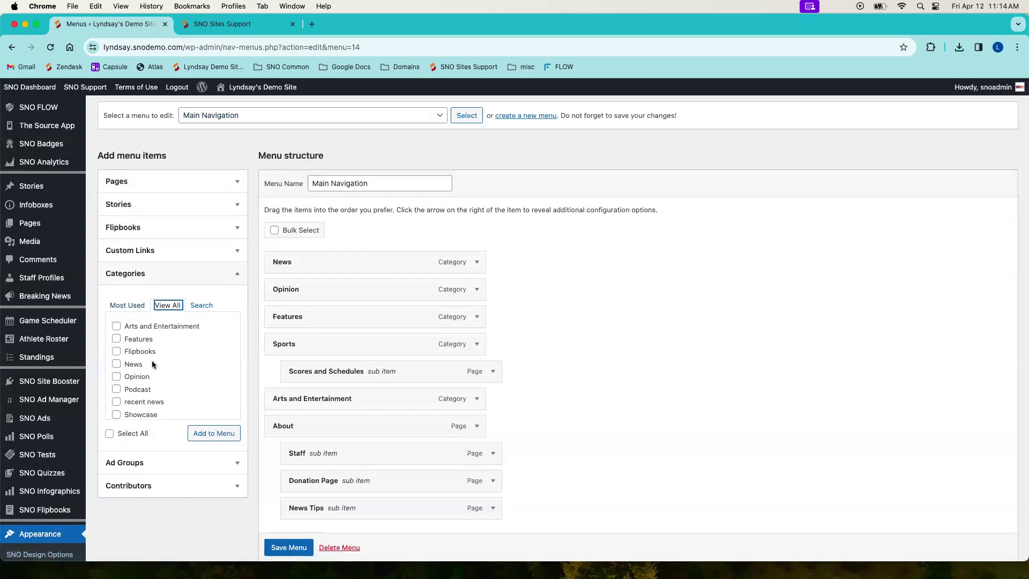
{"action": "scroll", "coordinate": [153, 370], "scroll_direction": "down", "scroll_amount": 3}
{"action": "scroll", "coordinate": [161, 370], "scroll_direction": "up", "scroll_amount": 3}
{"action": "left_click", "coordinate": [202, 305]}
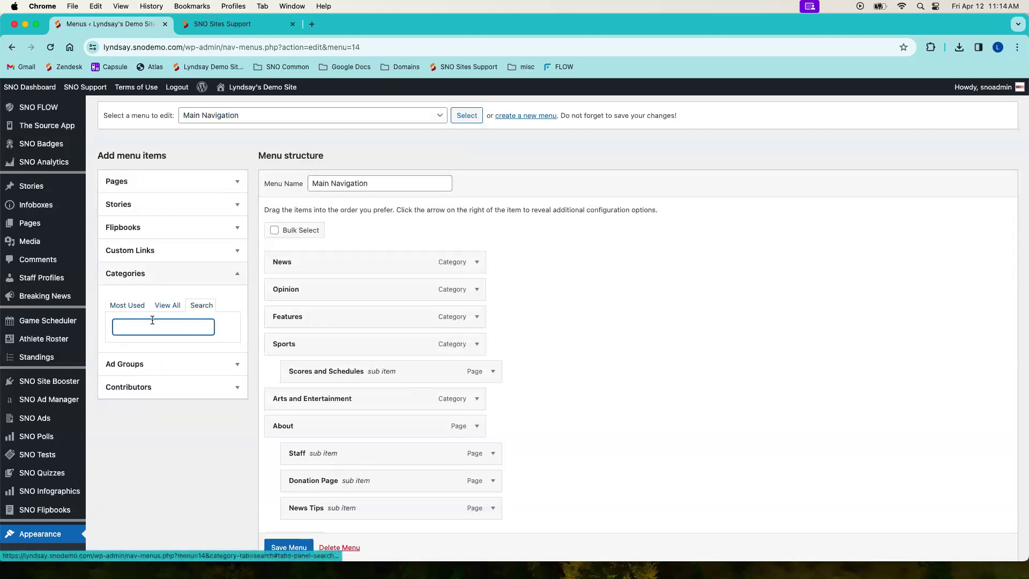
Step: Add the Podcast and Video categories from the complete category list to the Main Navigation menu
{"action": "left_click", "coordinate": [166, 306]}
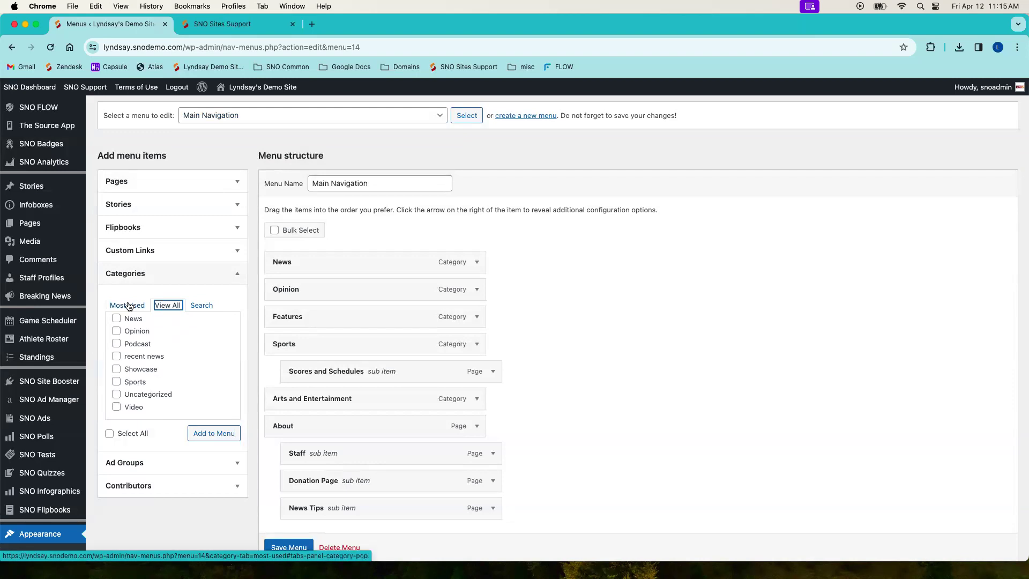
{"action": "left_click", "coordinate": [116, 344]}
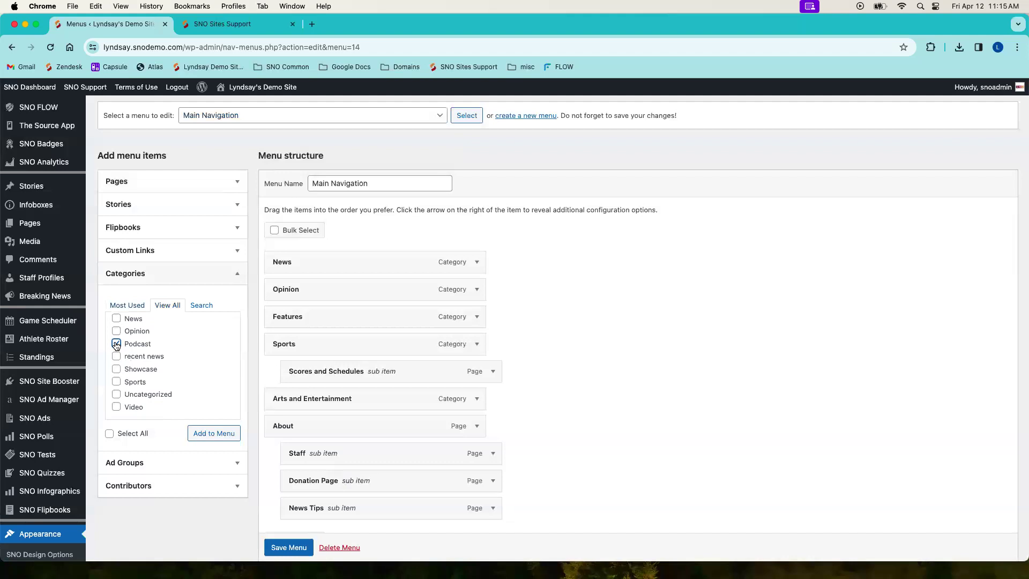
{"action": "left_click", "coordinate": [116, 407]}
{"action": "scroll", "coordinate": [165, 355], "scroll_direction": "up", "scroll_amount": 2}
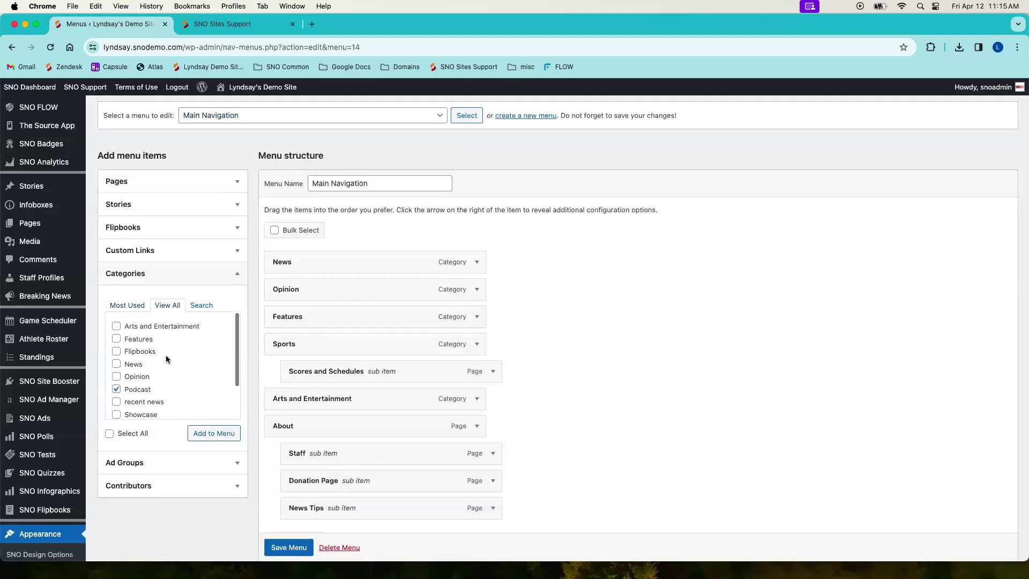
{"action": "scroll", "coordinate": [146, 363], "scroll_direction": "down", "scroll_amount": 2}
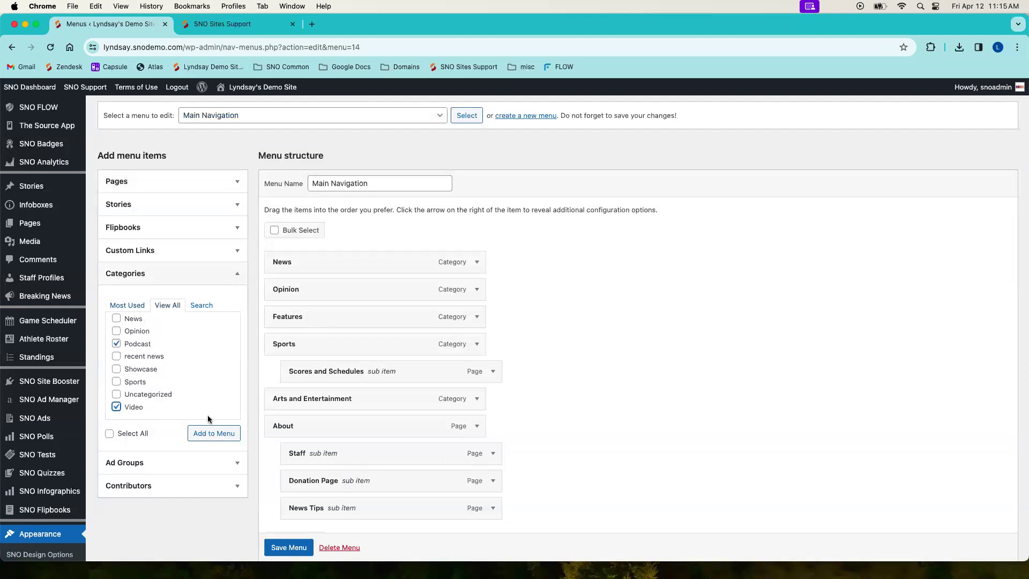
{"action": "left_click", "coordinate": [223, 435]}
{"action": "scroll", "coordinate": [507, 399], "scroll_direction": "down", "scroll_amount": 3}
{"action": "scroll", "coordinate": [508, 401], "scroll_direction": "down", "scroll_amount": 2}
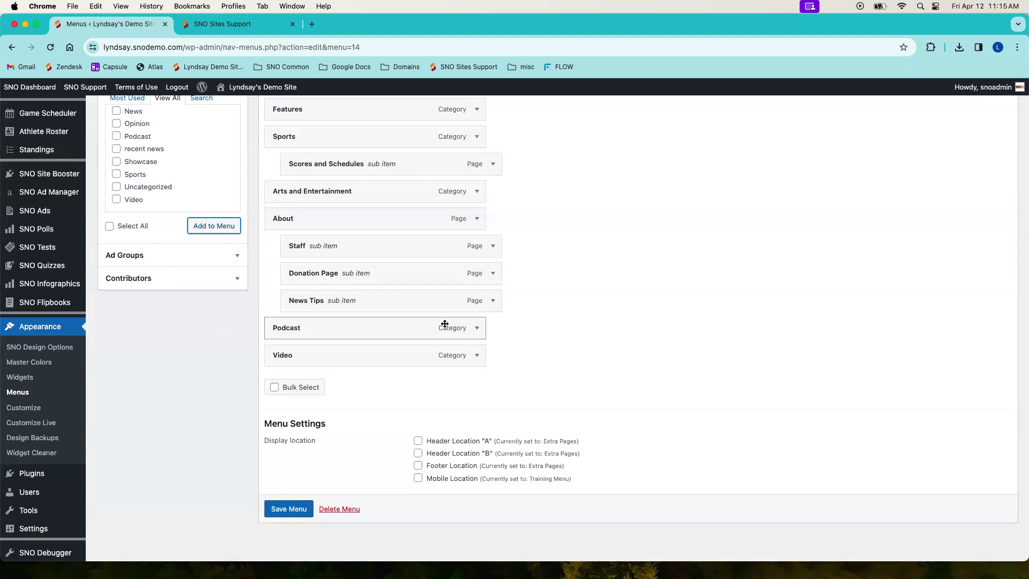
Step: Place Podcast directly beneath Features as its sub item and save the menu
{"action": "scroll", "coordinate": [587, 348], "scroll_direction": "up", "scroll_amount": 2}
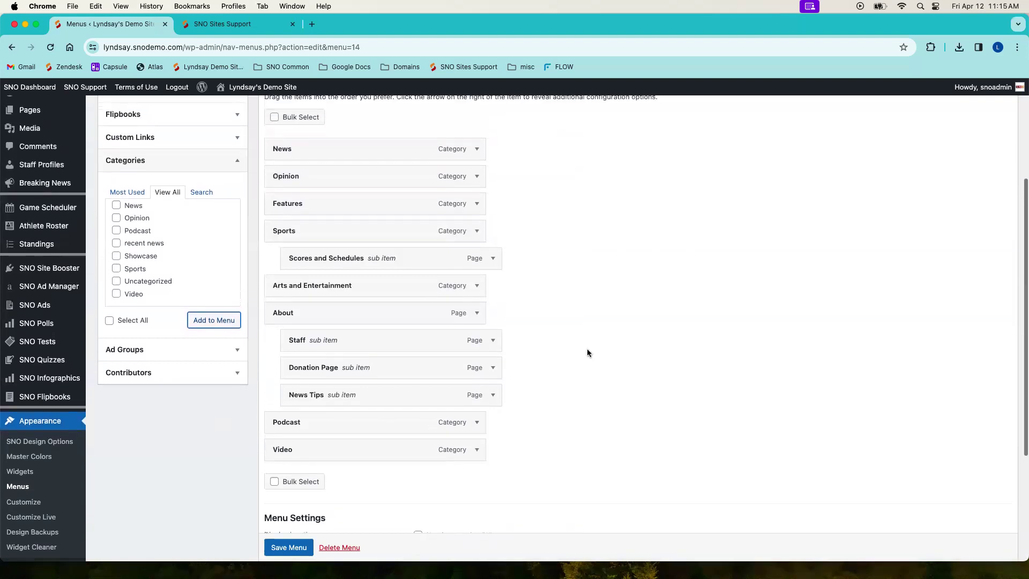
{"action": "left_click_drag", "start_coordinate": [402, 428], "coordinate": [380, 238]}
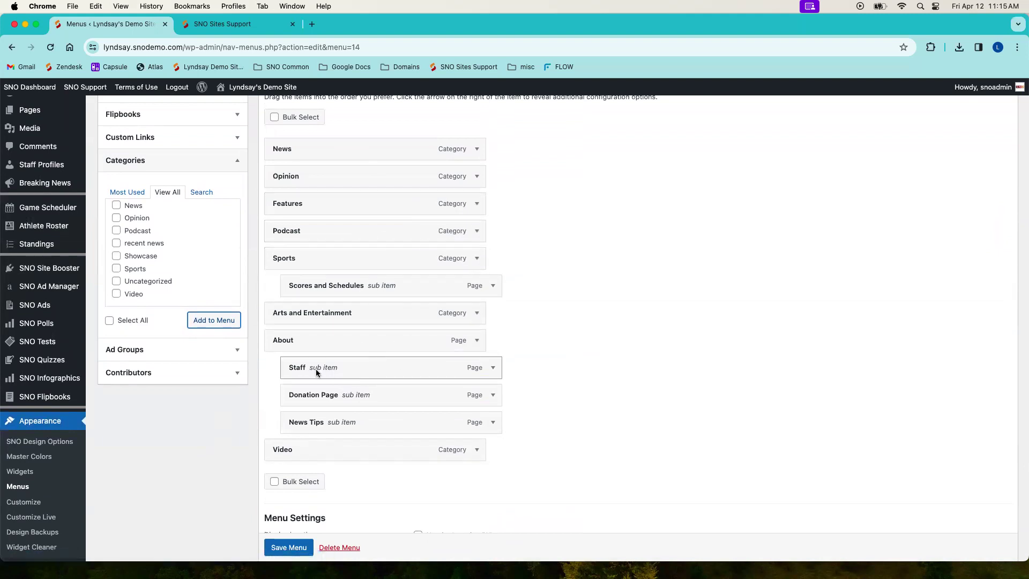
{"action": "left_click_drag", "start_coordinate": [305, 232], "coordinate": [325, 230]}
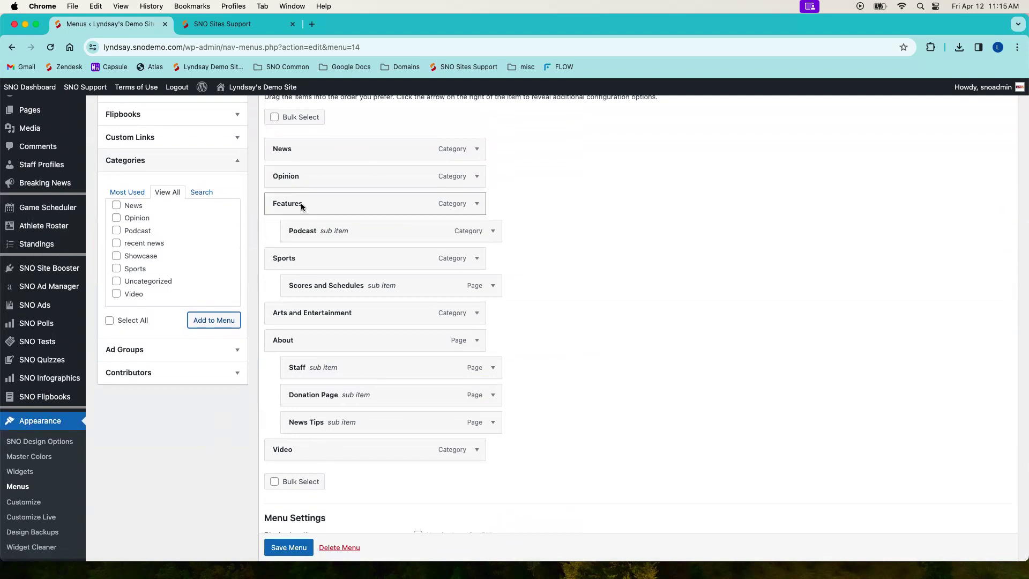
{"action": "scroll", "coordinate": [294, 298], "scroll_direction": "down", "scroll_amount": 4}
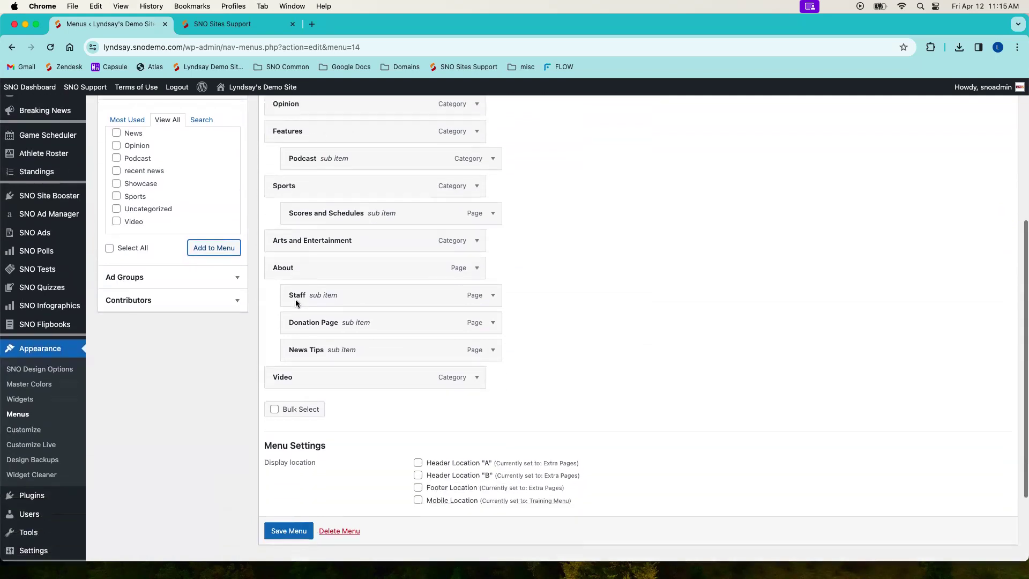
{"action": "left_click", "coordinate": [288, 510]}
Step: Visit the site's homepage to check the Features dropdown and the rest of the navigation bar
{"action": "left_click", "coordinate": [261, 85]}
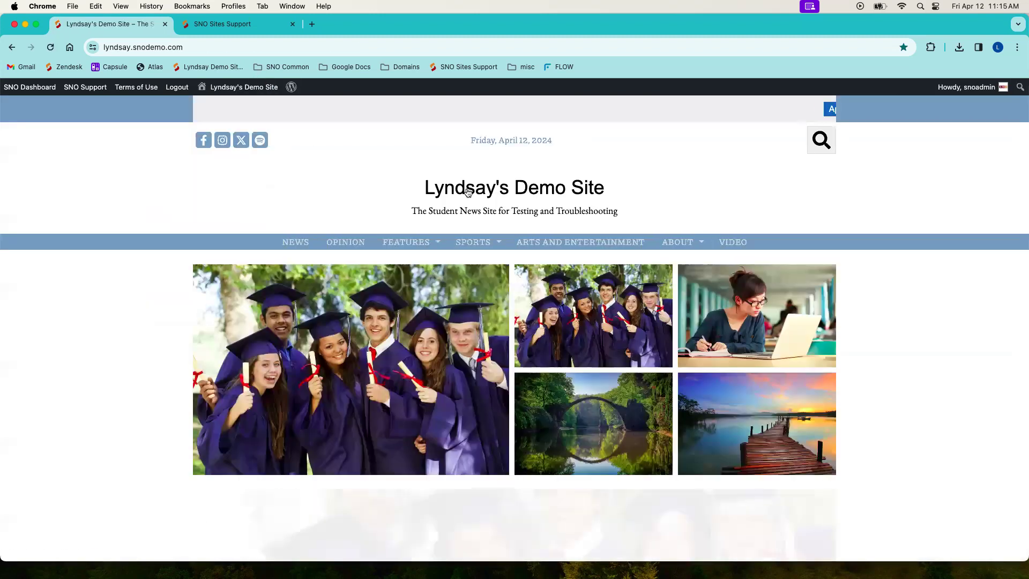
{"action": "mouse_move", "coordinate": [423, 244]}
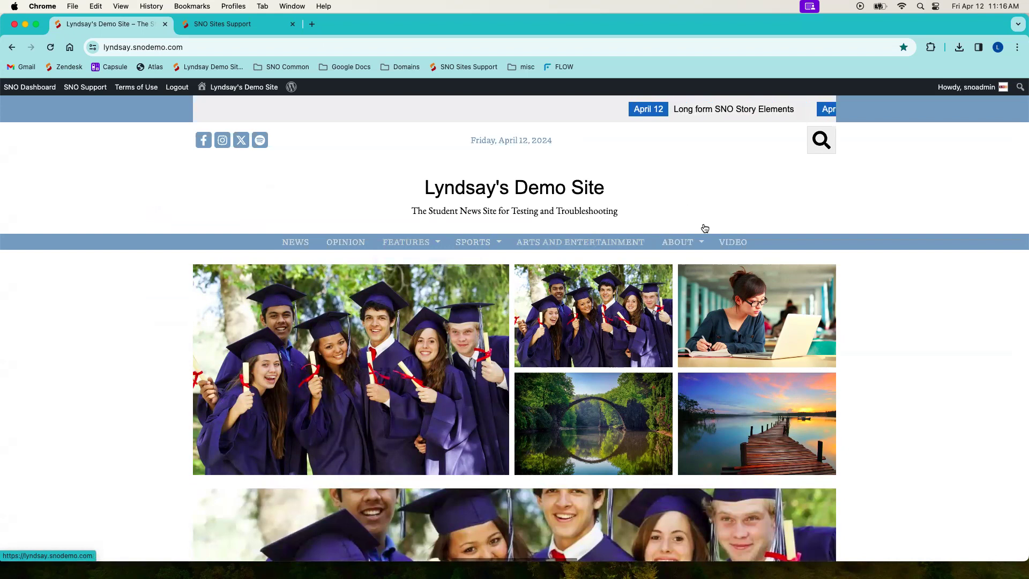
Step: Reopen the Main Navigation menu in the menu editor with the list of addable pages expanded
{"action": "mouse_move", "coordinate": [32, 88]}
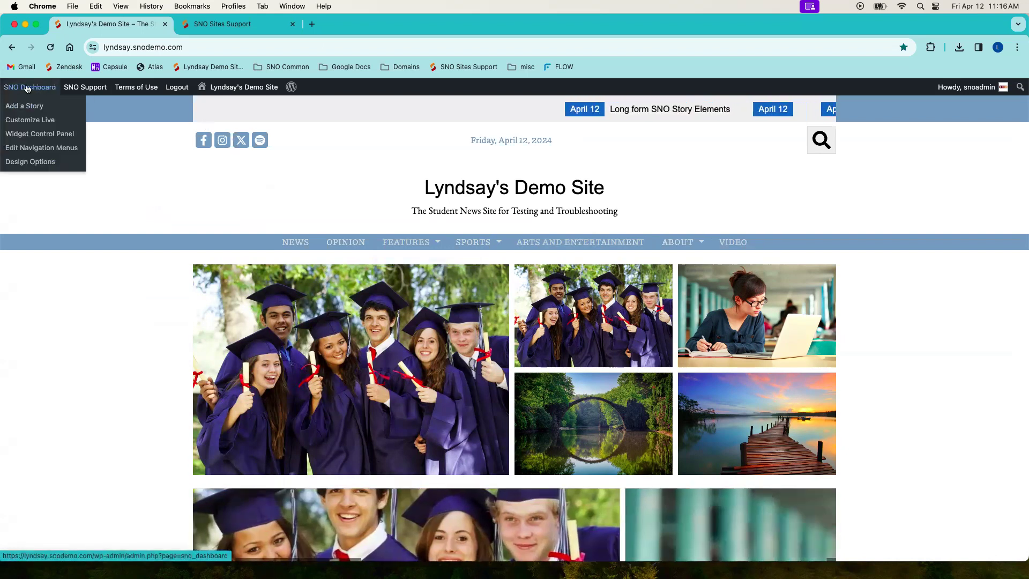
{"action": "left_click", "coordinate": [42, 147]}
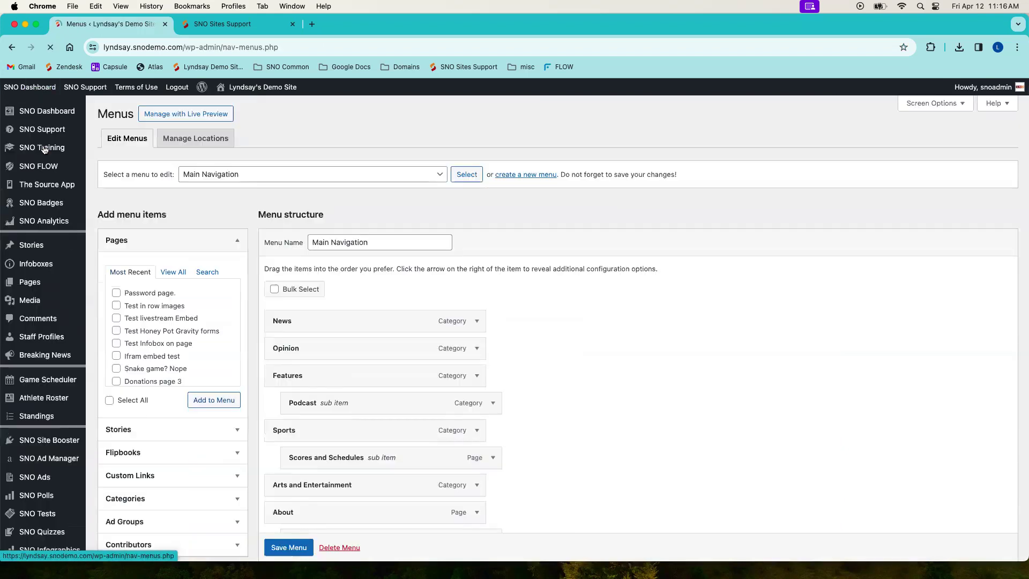
{"action": "left_click", "coordinate": [172, 239]}
{"action": "left_click", "coordinate": [171, 239]}
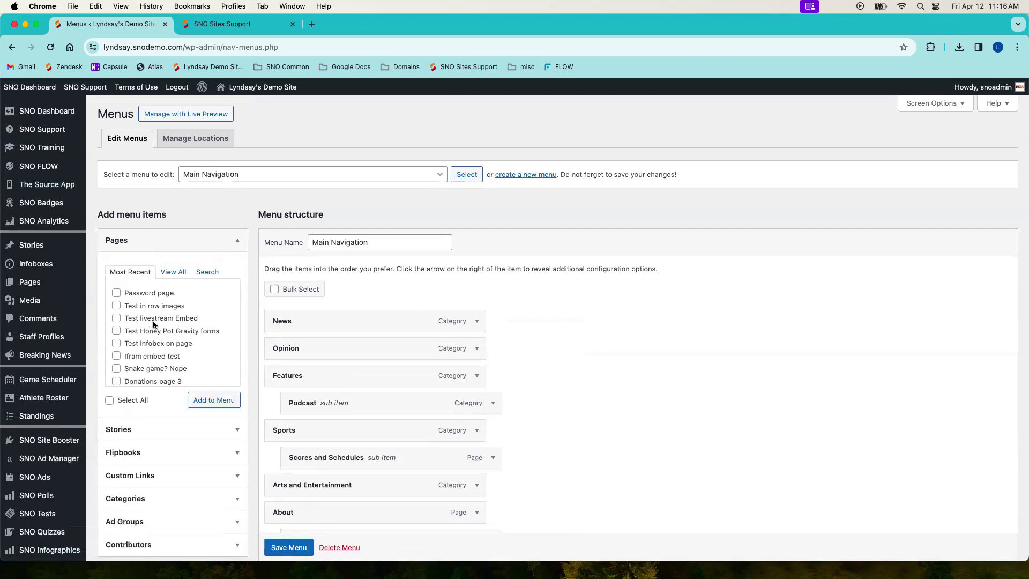
Step: Examine the complete list of pages available for the menu and compare it with the items already in Main Navigation
{"action": "mouse_move", "coordinate": [35, 282]}
{"action": "left_click", "coordinate": [178, 272]}
{"action": "left_click", "coordinate": [207, 272]}
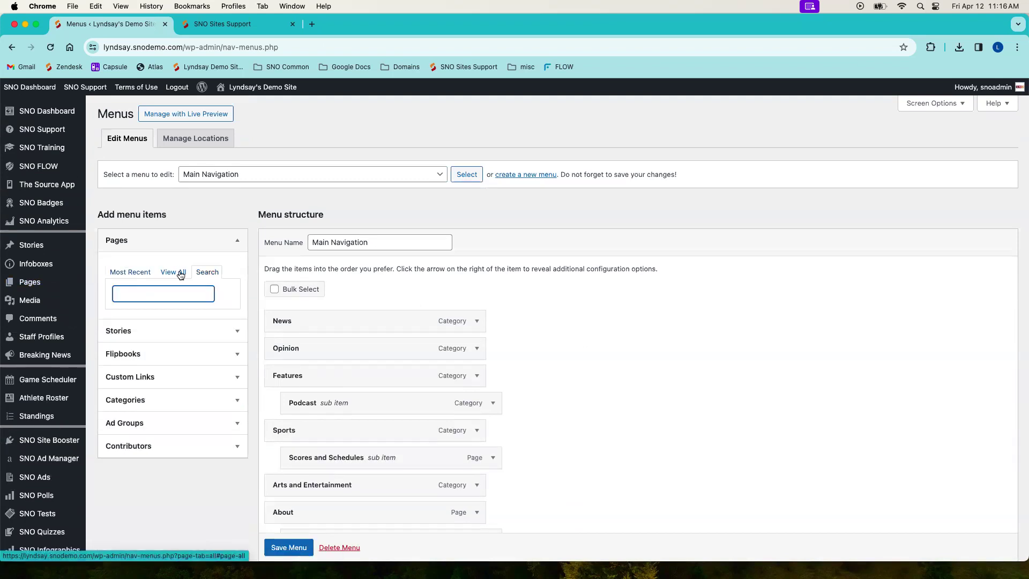
{"action": "left_click", "coordinate": [173, 271]}
{"action": "scroll", "coordinate": [155, 311], "scroll_direction": "down", "scroll_amount": 3}
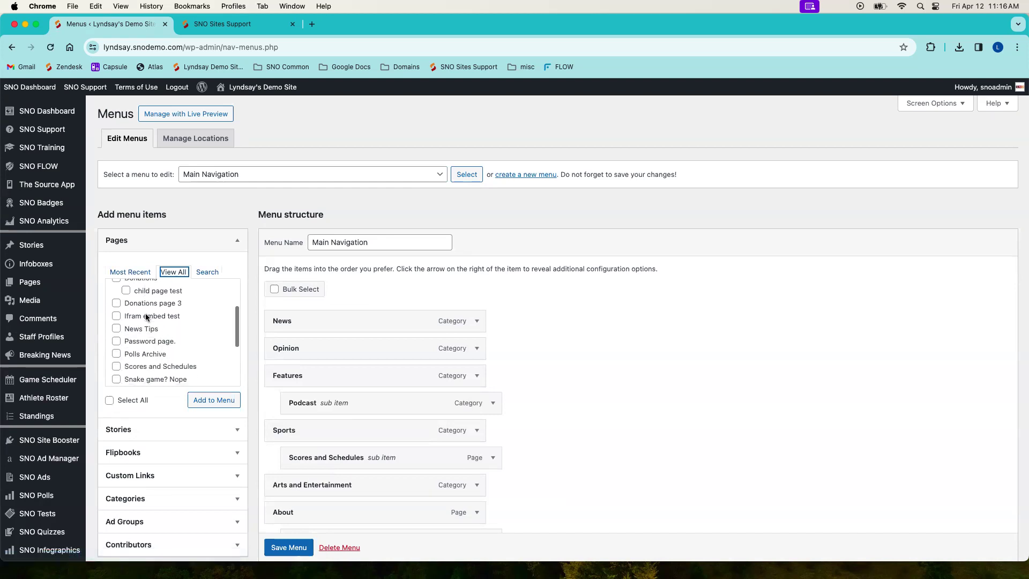
{"action": "scroll", "coordinate": [133, 328], "scroll_direction": "down", "scroll_amount": 3}
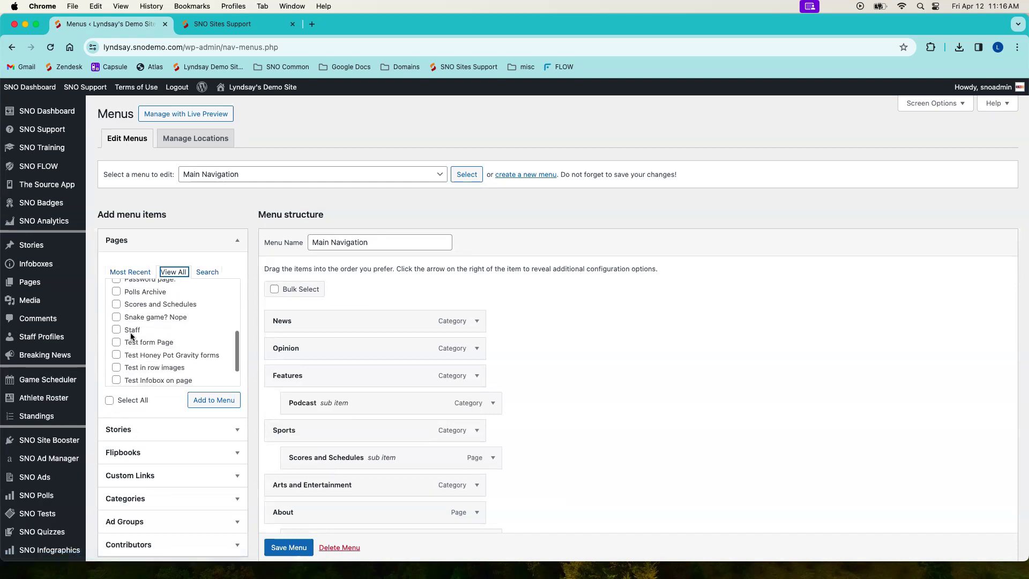
{"action": "scroll", "coordinate": [328, 354], "scroll_direction": "down", "scroll_amount": 5}
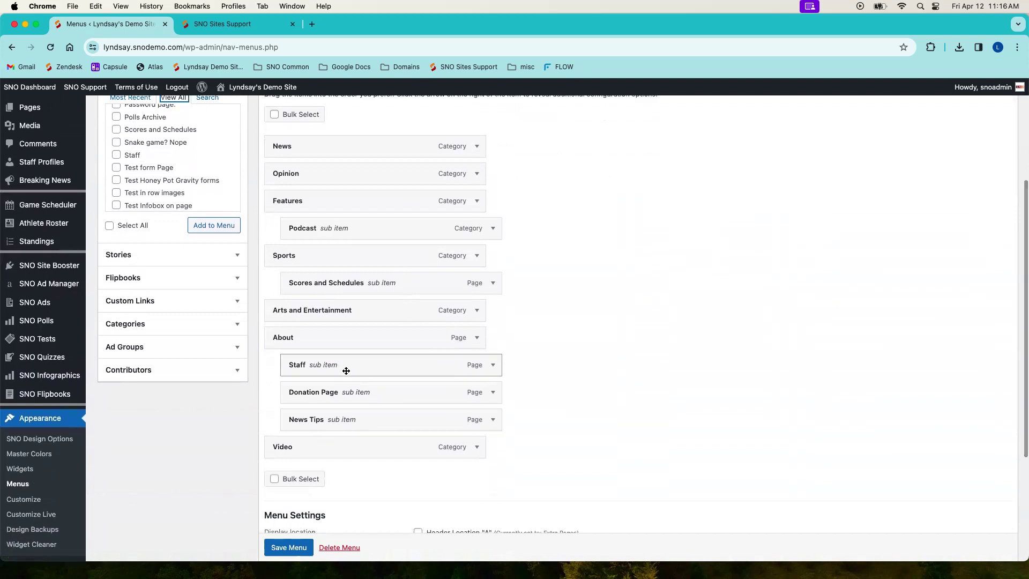
{"action": "scroll", "coordinate": [152, 311], "scroll_direction": "up", "scroll_amount": 4}
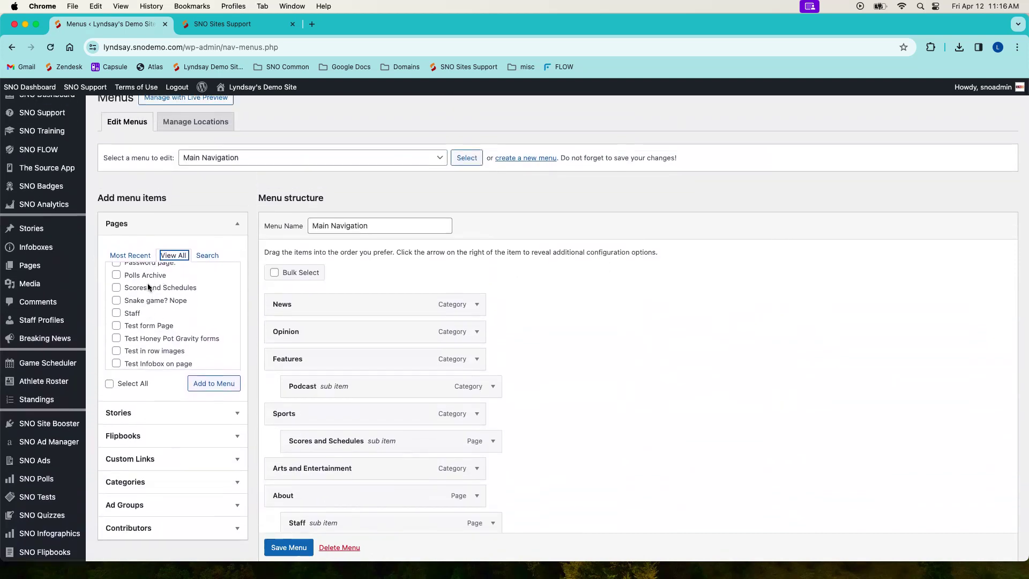
{"action": "mouse_move", "coordinate": [38, 267]}
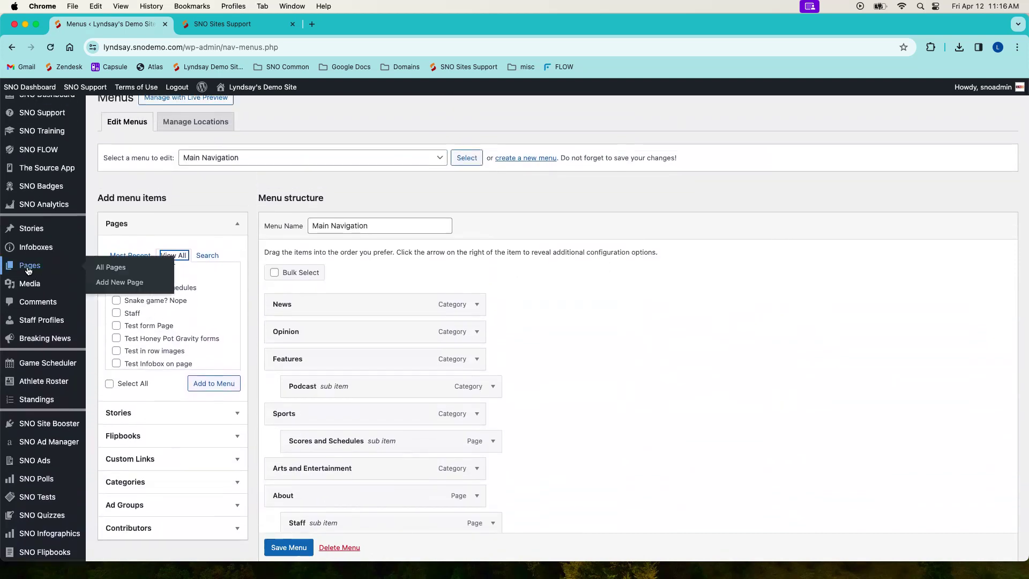
{"action": "scroll", "coordinate": [150, 318], "scroll_direction": "down", "scroll_amount": 2}
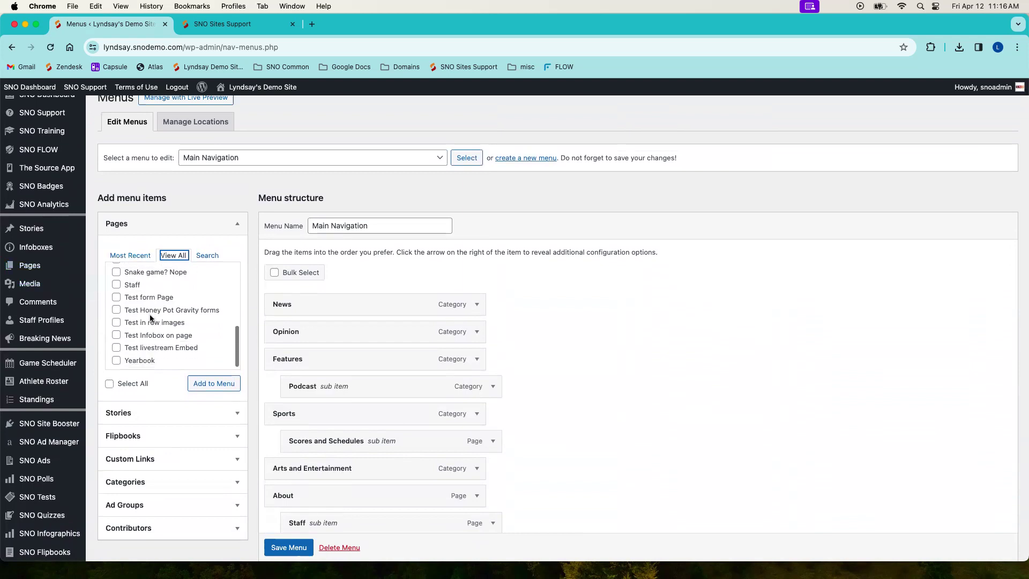
Step: Look through the stories and flipbooks that can be added as menu items, including the story search option
{"action": "left_click", "coordinate": [238, 224]}
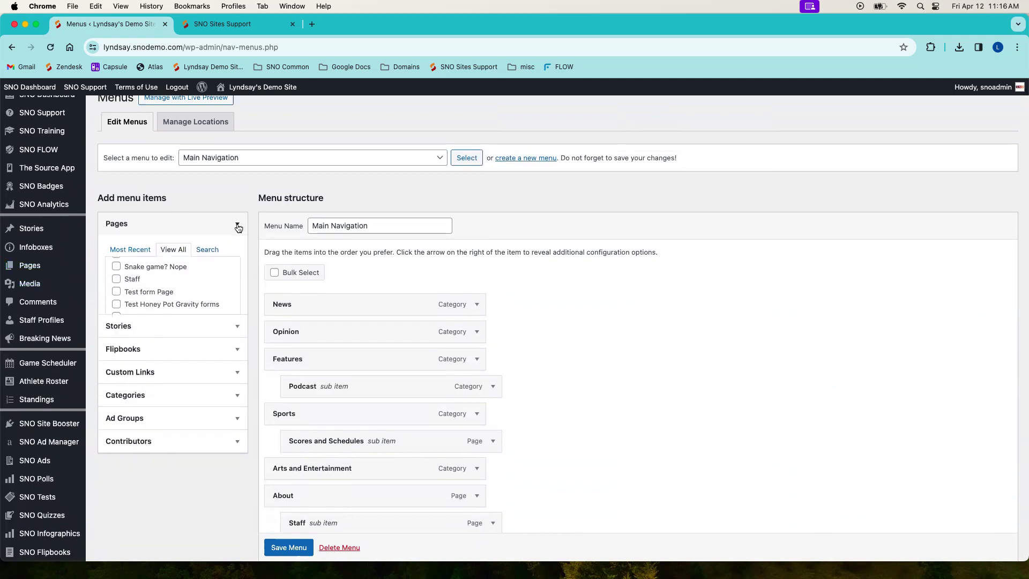
{"action": "left_click", "coordinate": [188, 251]}
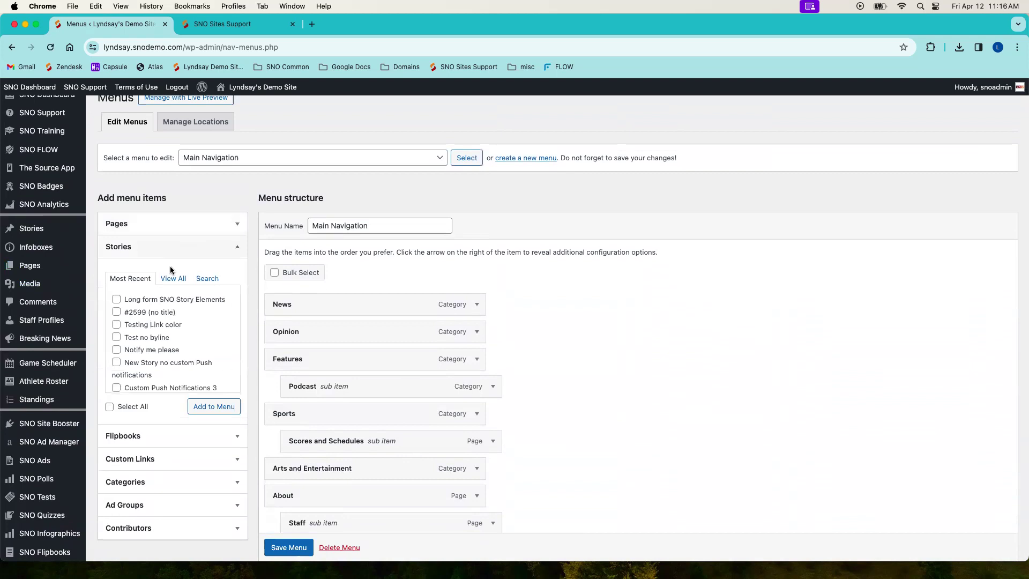
{"action": "left_click", "coordinate": [173, 278]}
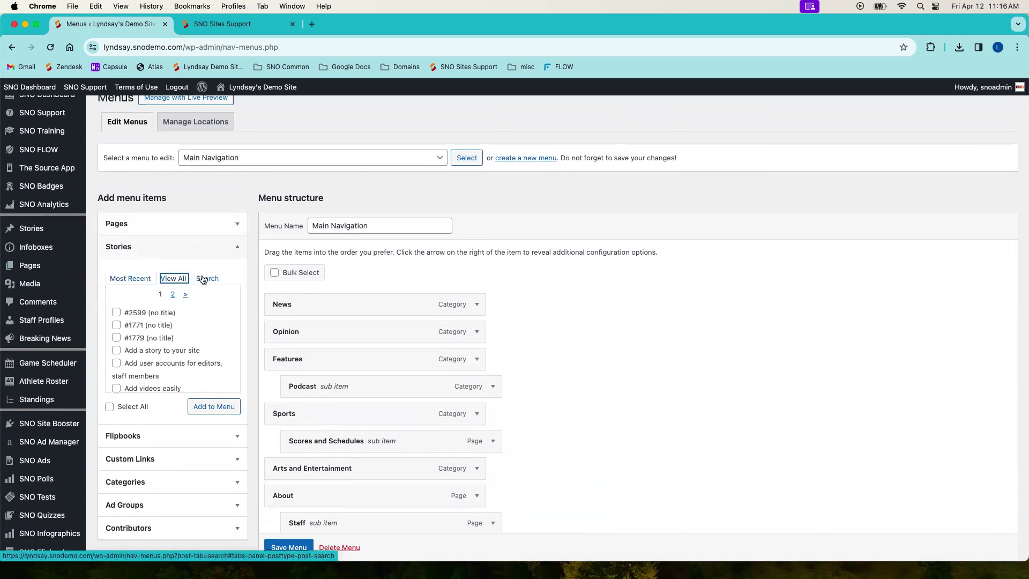
{"action": "left_click", "coordinate": [207, 278]}
{"action": "scroll", "coordinate": [163, 311], "scroll_direction": "down", "scroll_amount": 1}
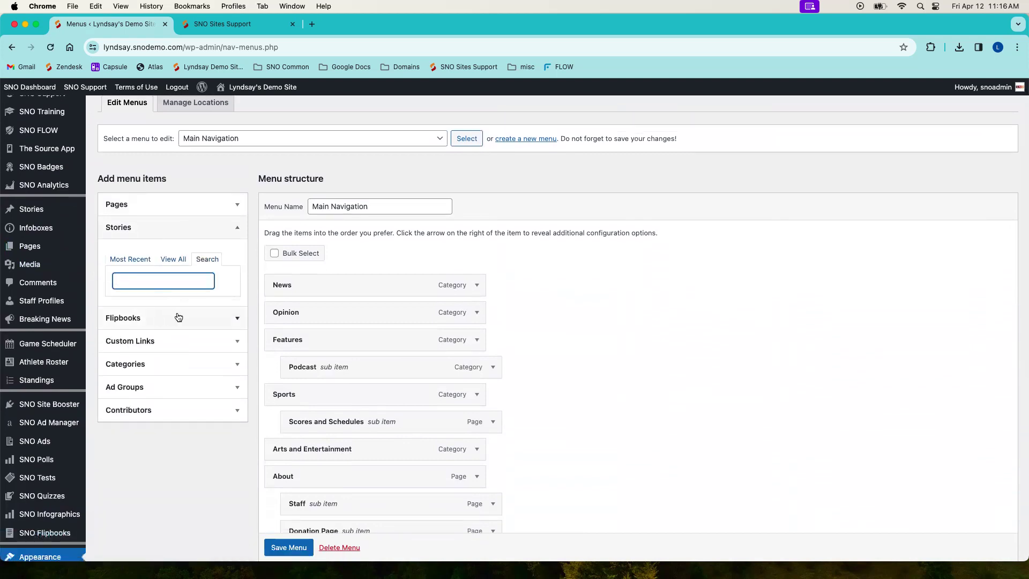
{"action": "left_click", "coordinate": [177, 316]}
Step: Copy the SNO Sites Support homepage address from its browser tab into the URL of a new custom link
{"action": "left_click", "coordinate": [164, 401]}
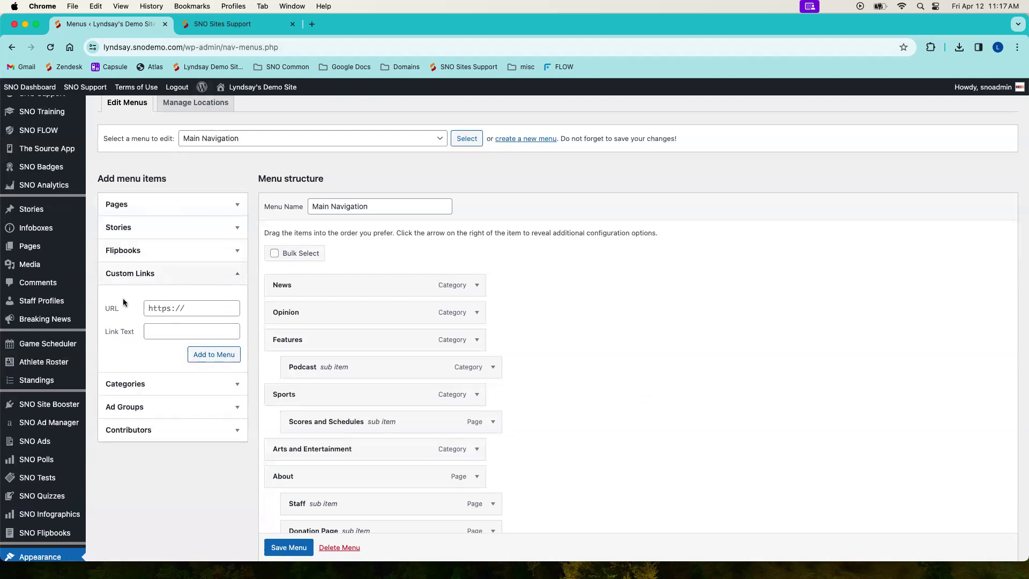
{"action": "left_click", "coordinate": [224, 24]}
{"action": "left_click", "coordinate": [230, 49]}
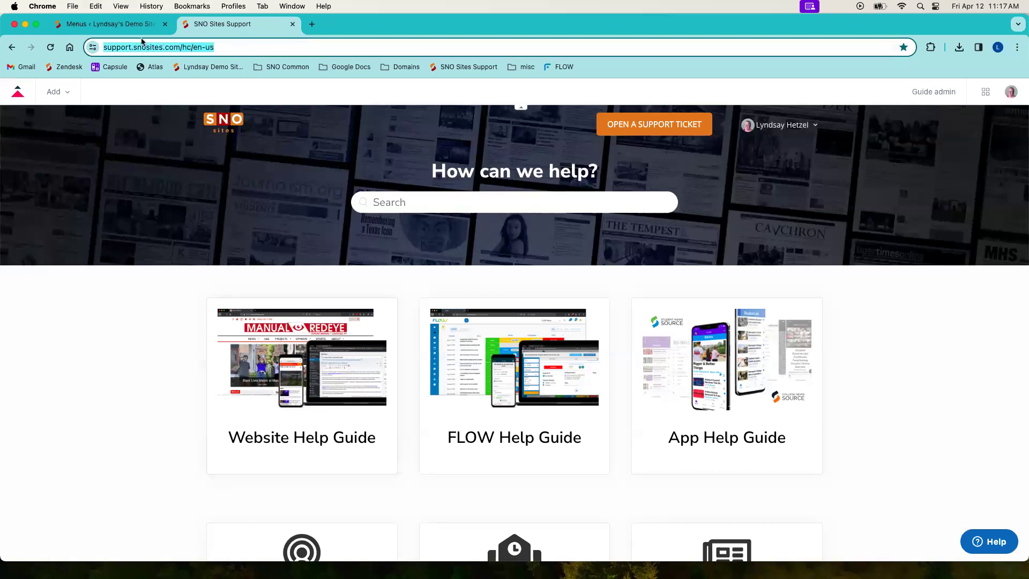
{"action": "left_click", "coordinate": [107, 26]}
{"action": "left_click", "coordinate": [215, 305]}
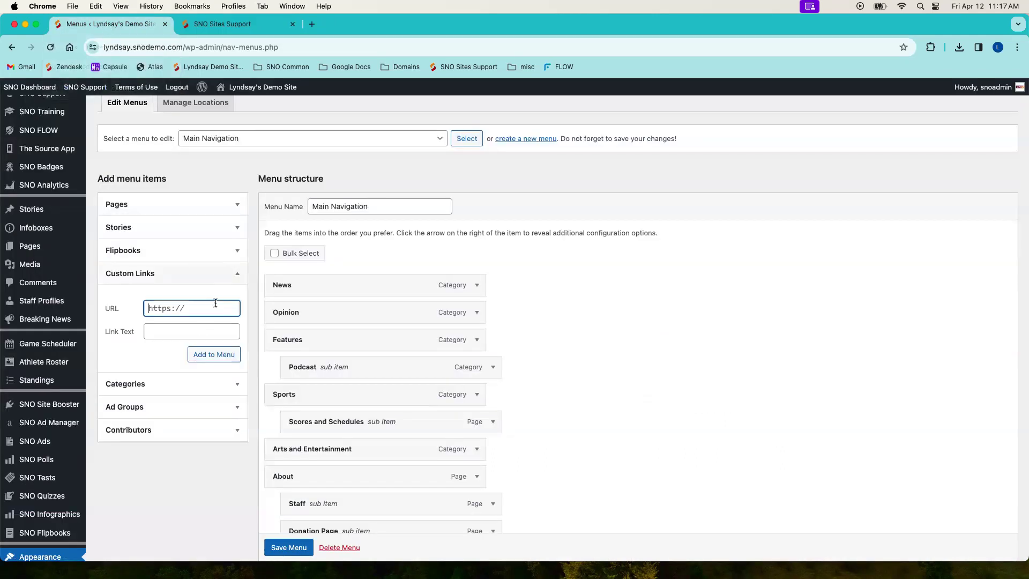
{"action": "key", "text": "super+v"}
Step: Set the custom link's text to Support Page and add it to the Main Navigation menu
{"action": "left_click", "coordinate": [197, 332]}
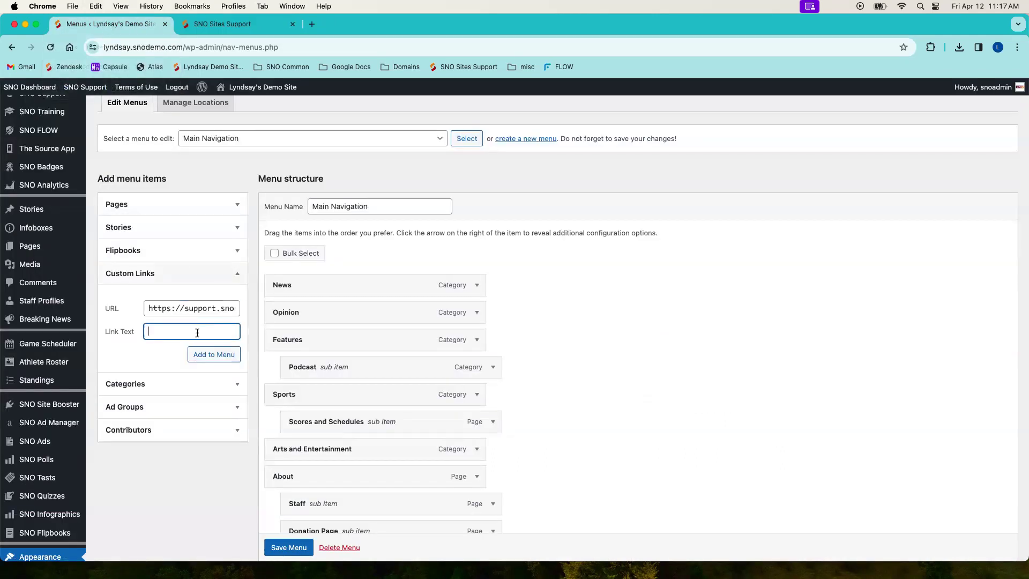
{"action": "type", "text": "Support Page"}
{"action": "left_click", "coordinate": [217, 362]}
{"action": "scroll", "coordinate": [439, 353], "scroll_direction": "down", "scroll_amount": 6}
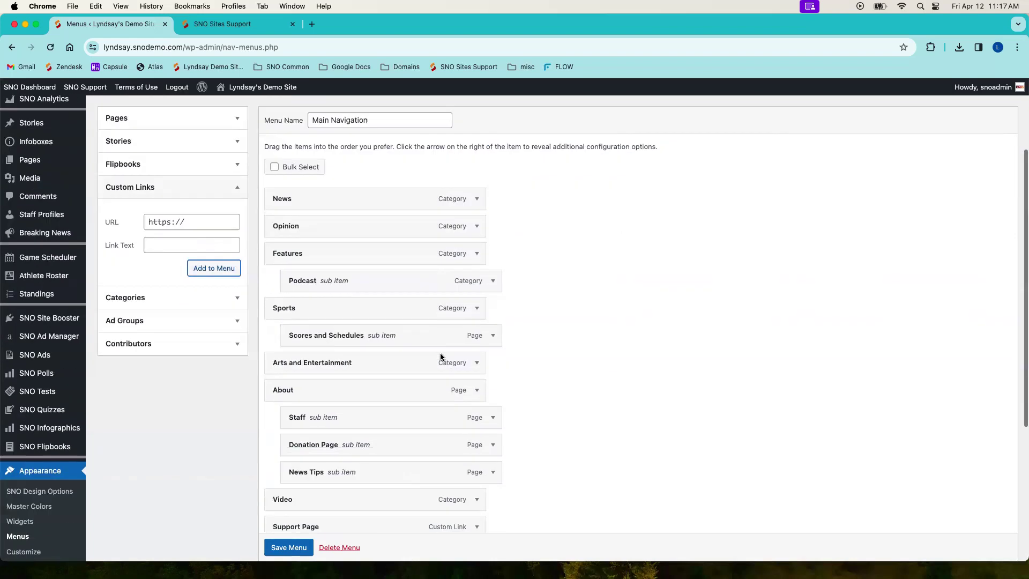
Step: Review the most used categories available to add and the order of all items in the menu structure
{"action": "mouse_move", "coordinate": [395, 297]}
{"action": "left_mouse_down"}
{"action": "mouse_move", "coordinate": [397, 126]}
{"action": "mouse_move", "coordinate": [402, 313]}
{"action": "mouse_move", "coordinate": [397, 301]}
{"action": "mouse_move", "coordinate": [429, 297]}
{"action": "mouse_move", "coordinate": [381, 292]}
{"action": "left_mouse_up"}
{"action": "scroll", "coordinate": [506, 296], "scroll_direction": "up", "scroll_amount": 5}
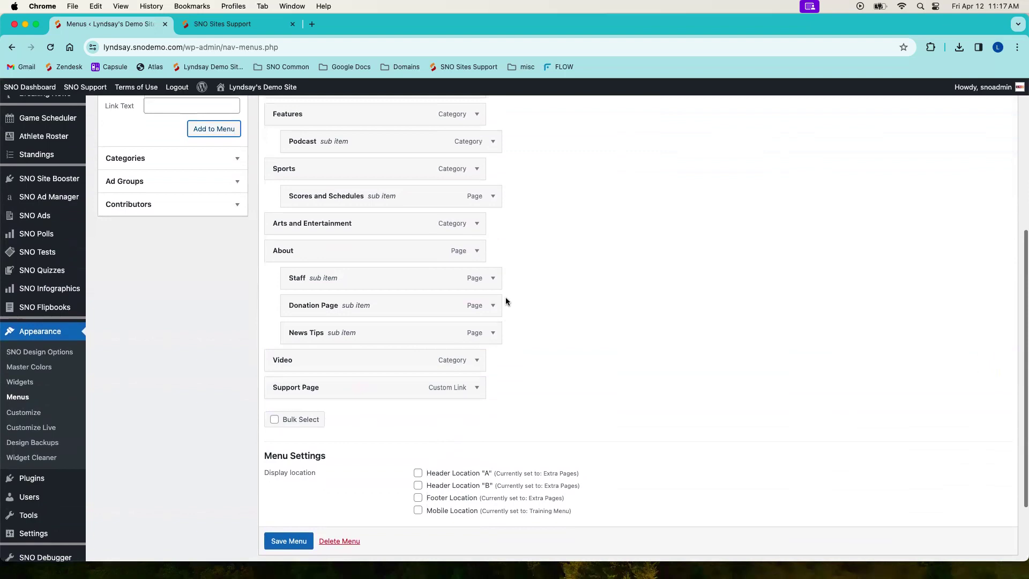
{"action": "left_click", "coordinate": [128, 307]}
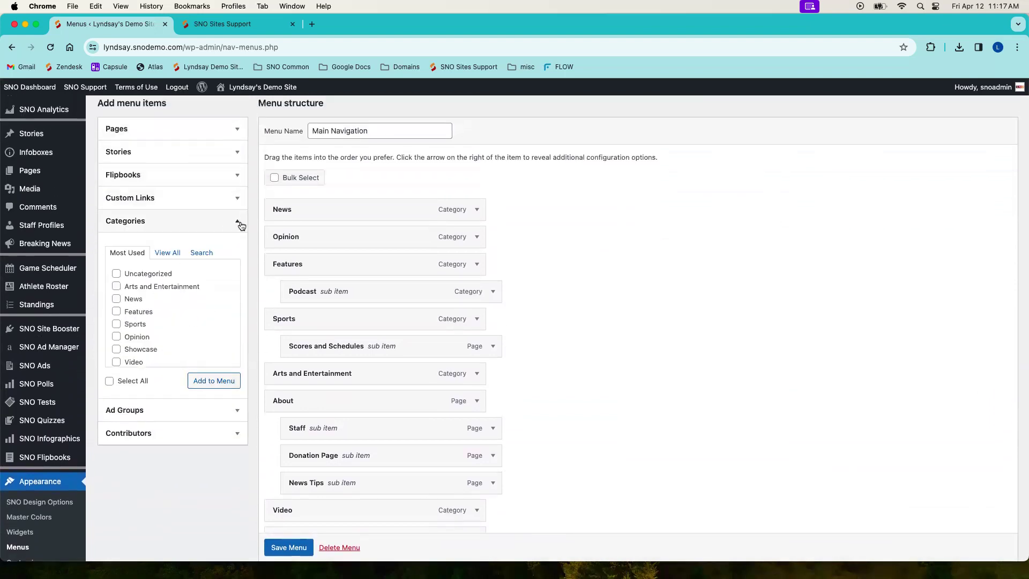
{"action": "left_click", "coordinate": [238, 223]}
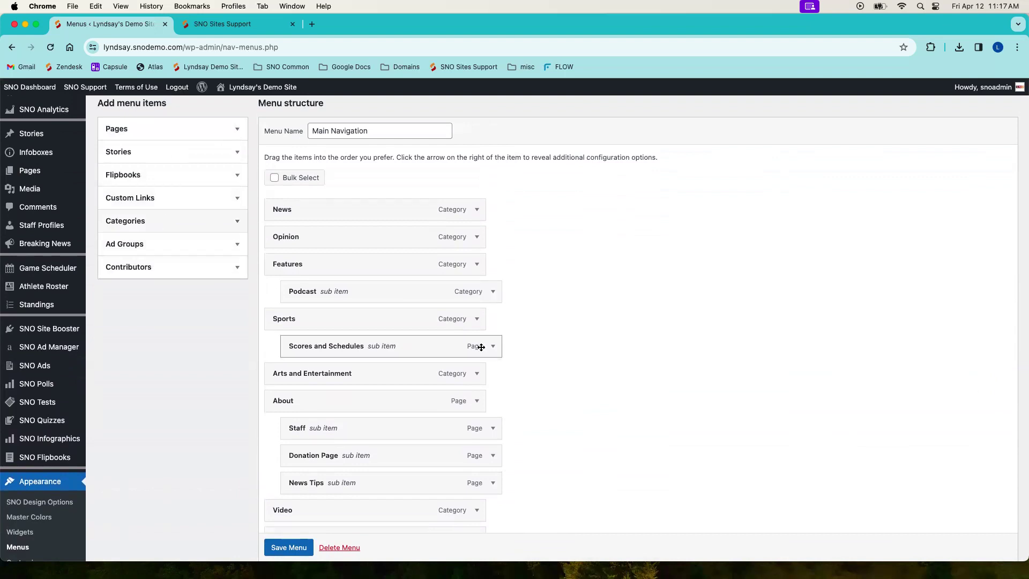
{"action": "scroll", "coordinate": [590, 322], "scroll_direction": "down", "scroll_amount": 3}
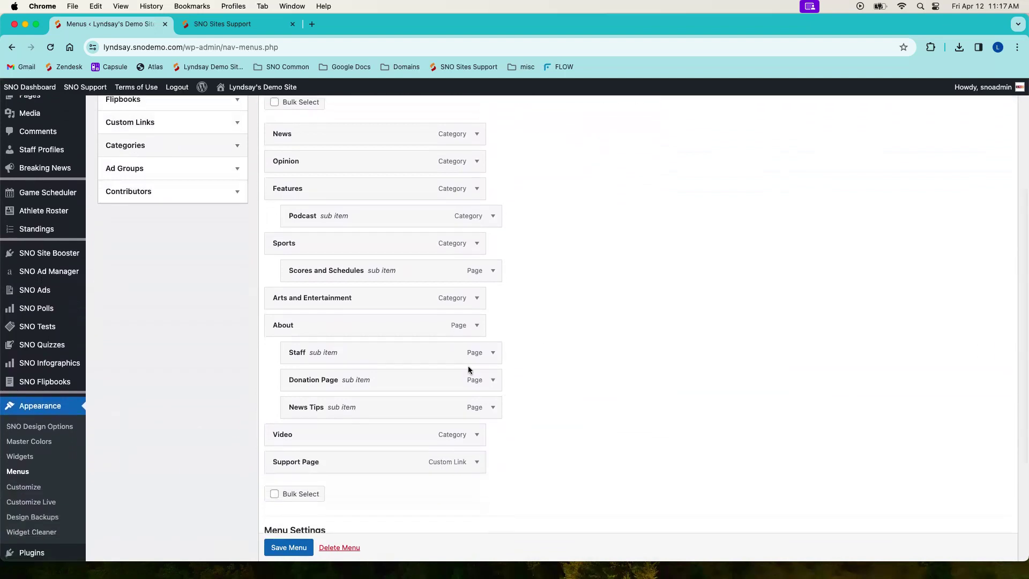
{"action": "scroll", "coordinate": [409, 272], "scroll_direction": "down", "scroll_amount": 2}
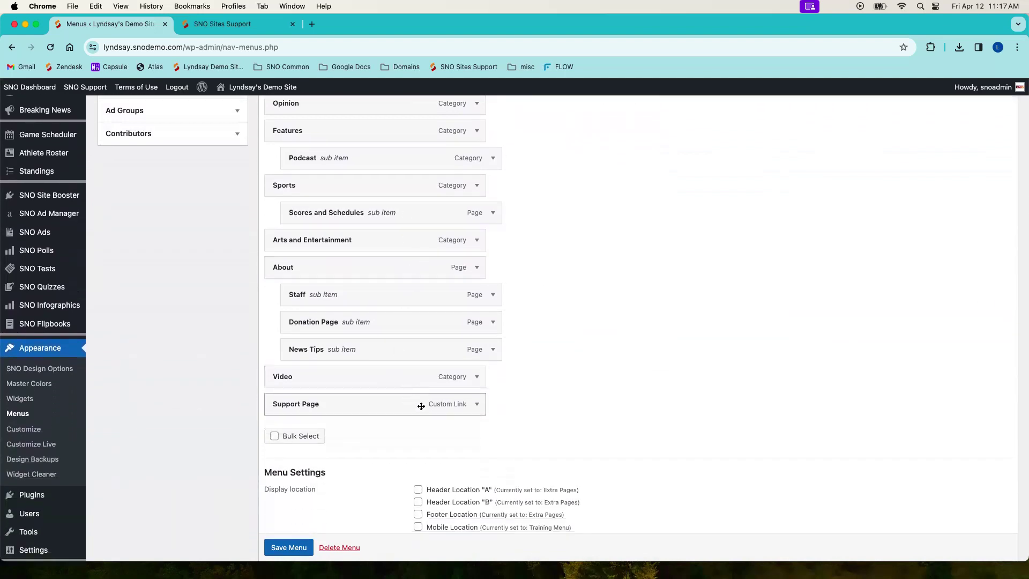
Step: Change the navigation label of the Podcast sub item under Features to Audio Clips and save the menu
{"action": "scroll", "coordinate": [475, 387], "scroll_direction": "up", "scroll_amount": 7}
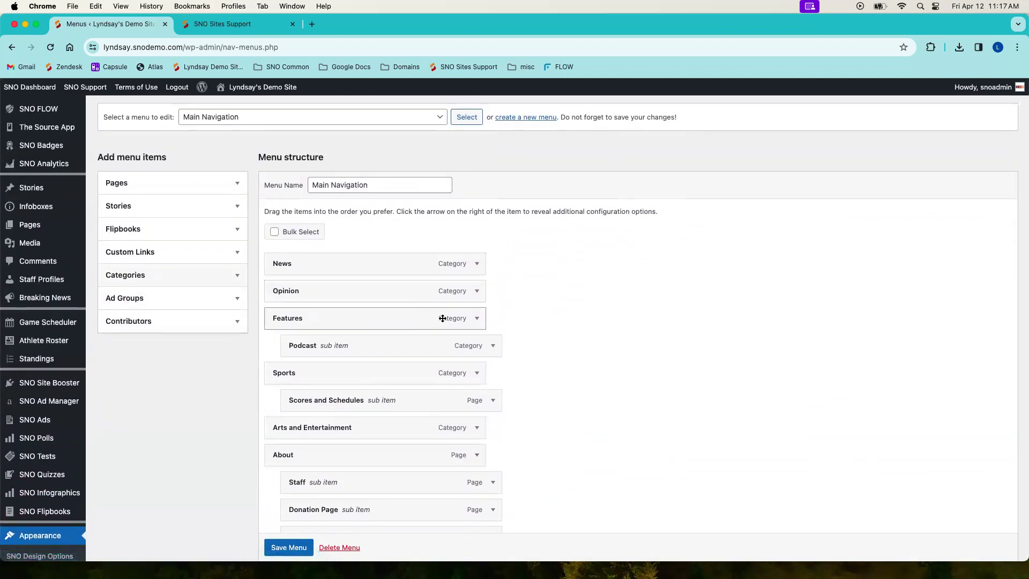
{"action": "left_click", "coordinate": [492, 346]}
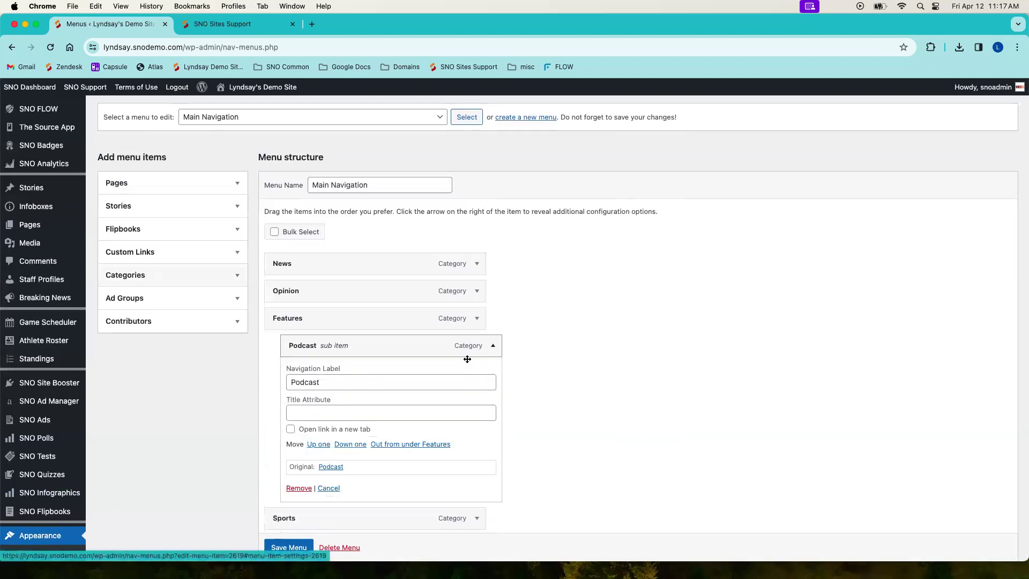
{"action": "scroll", "coordinate": [420, 375], "scroll_direction": "down", "scroll_amount": 2}
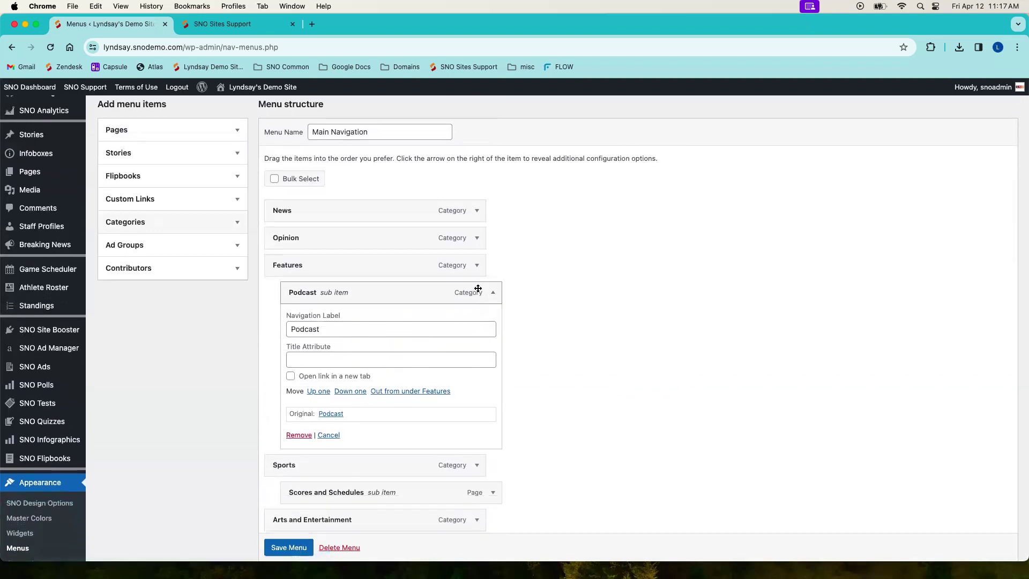
{"action": "left_click_drag", "start_coordinate": [348, 332], "coordinate": [283, 332]}
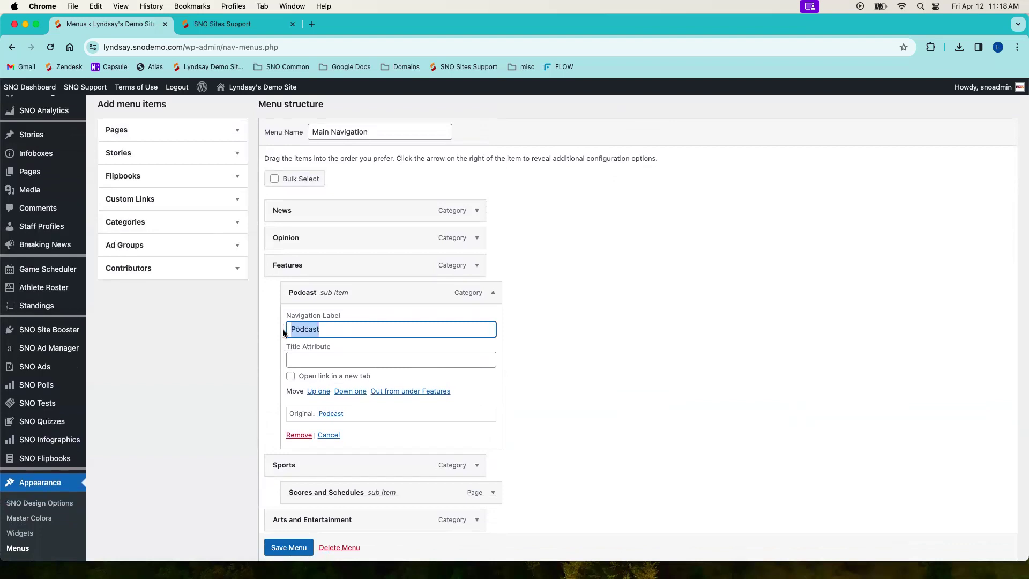
{"action": "type", "text": "Audio Clips"}
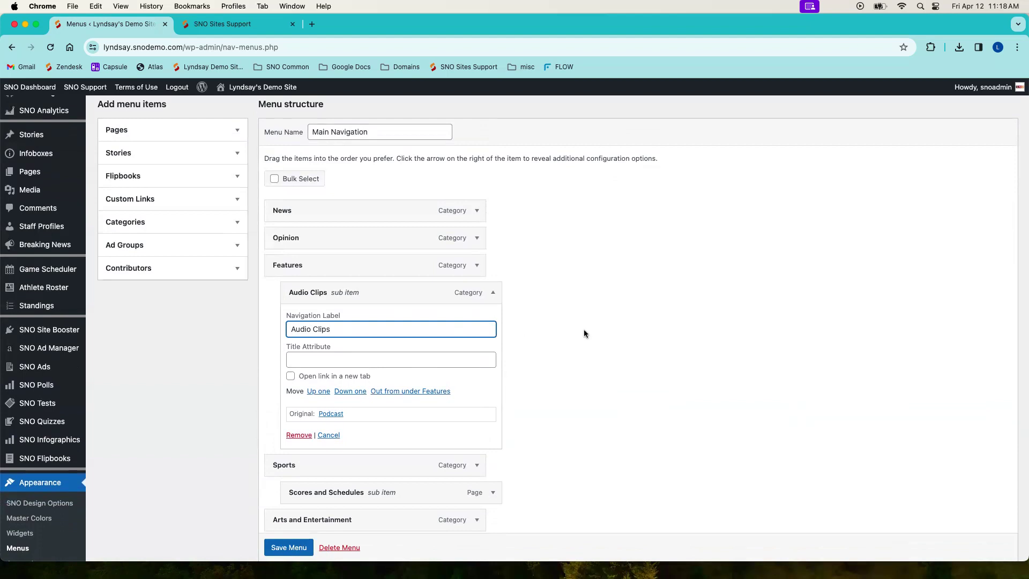
{"action": "scroll", "coordinate": [584, 334], "scroll_direction": "down", "scroll_amount": 5}
{"action": "left_click", "coordinate": [293, 554]}
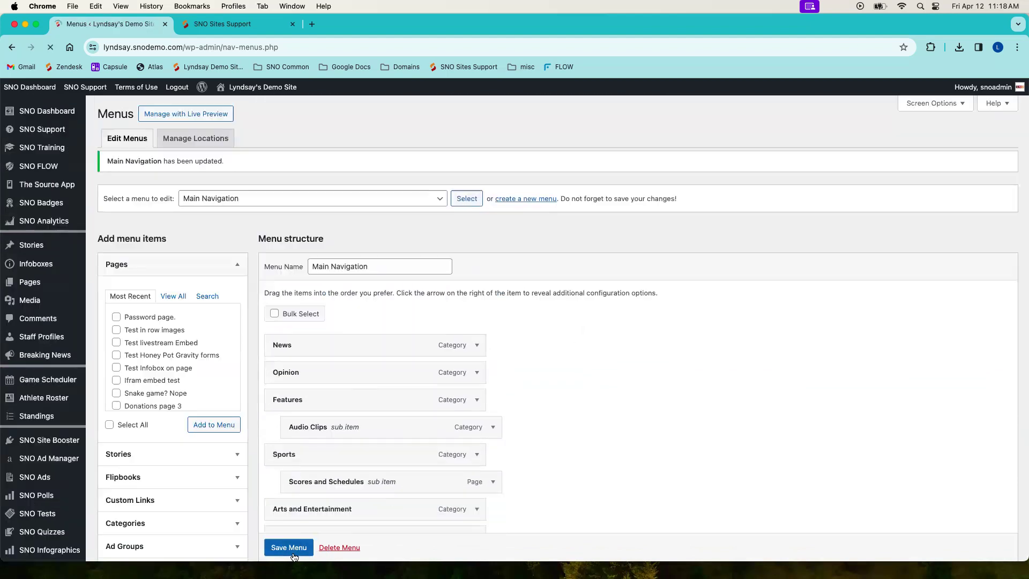
Step: Visit the site's homepage and follow the Audio Clips link in the Features dropdown
{"action": "left_click", "coordinate": [281, 89]}
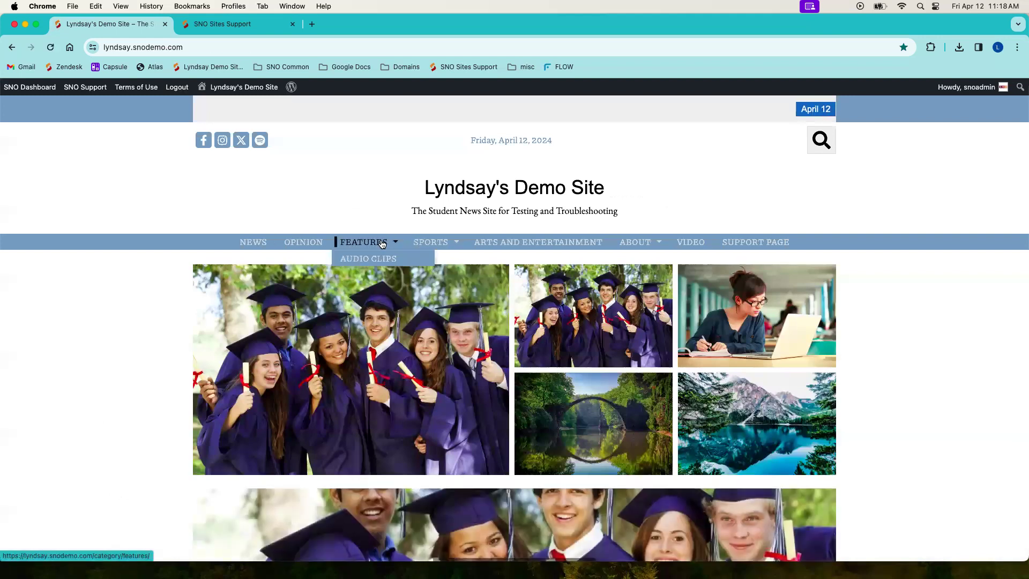
{"action": "left_click", "coordinate": [385, 260]}
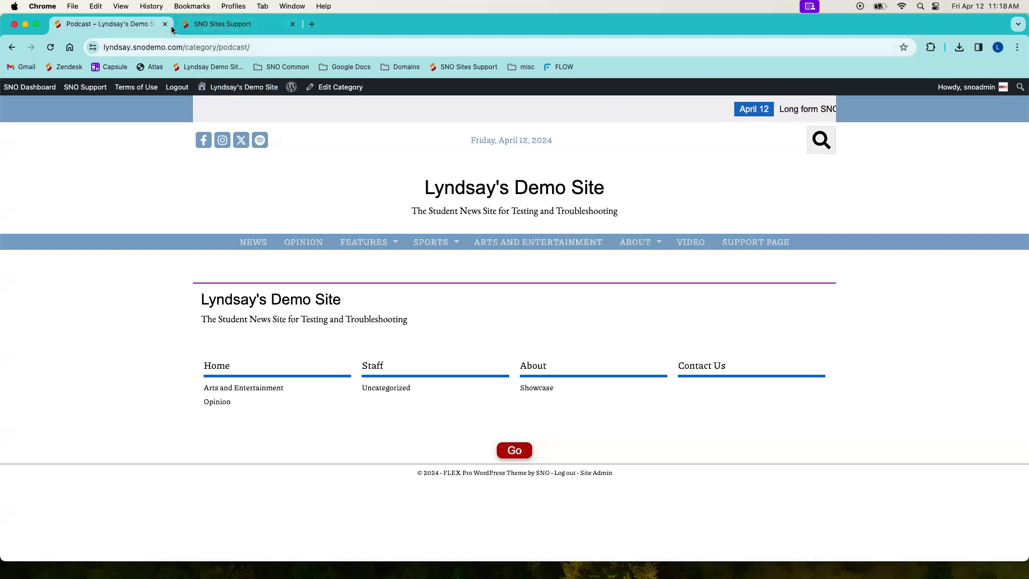
Step: Return to the navigation menu editor and review the full Main Navigation structure and its display location settings
{"action": "mouse_move", "coordinate": [42, 92]}
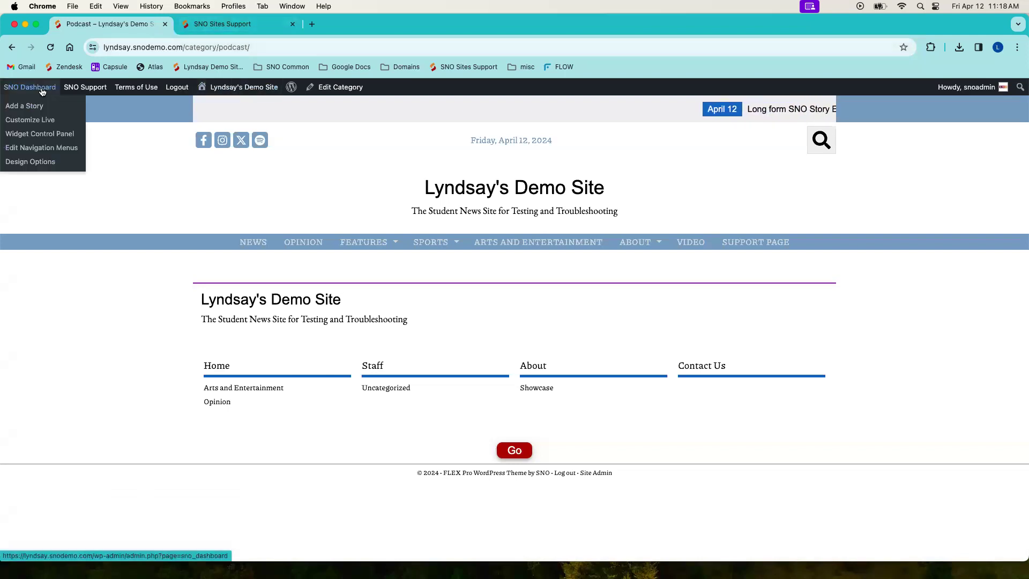
{"action": "left_click", "coordinate": [37, 147]}
{"action": "scroll", "coordinate": [436, 342], "scroll_direction": "down", "scroll_amount": 5}
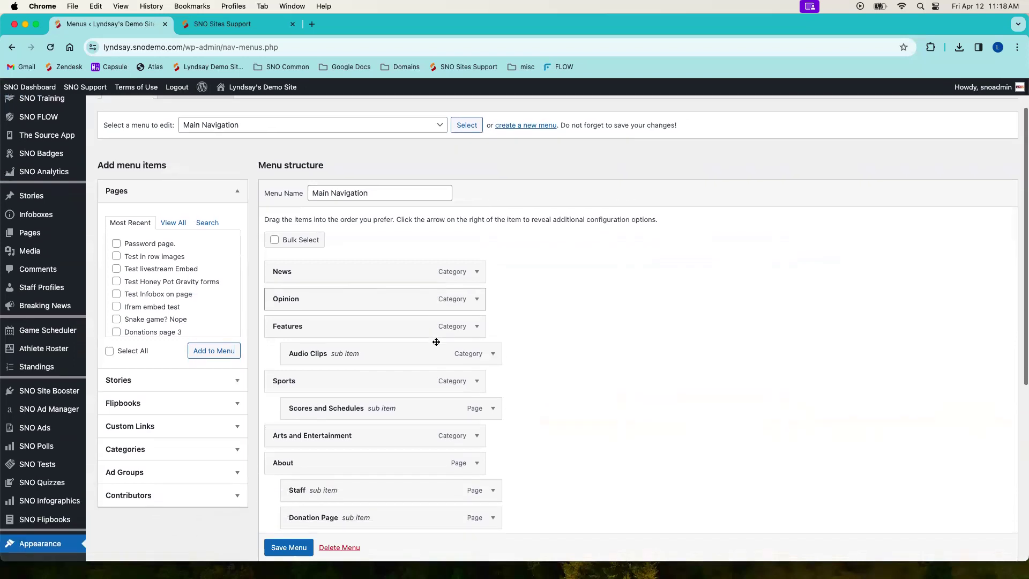
{"action": "scroll", "coordinate": [436, 342], "scroll_direction": "down", "scroll_amount": 1}
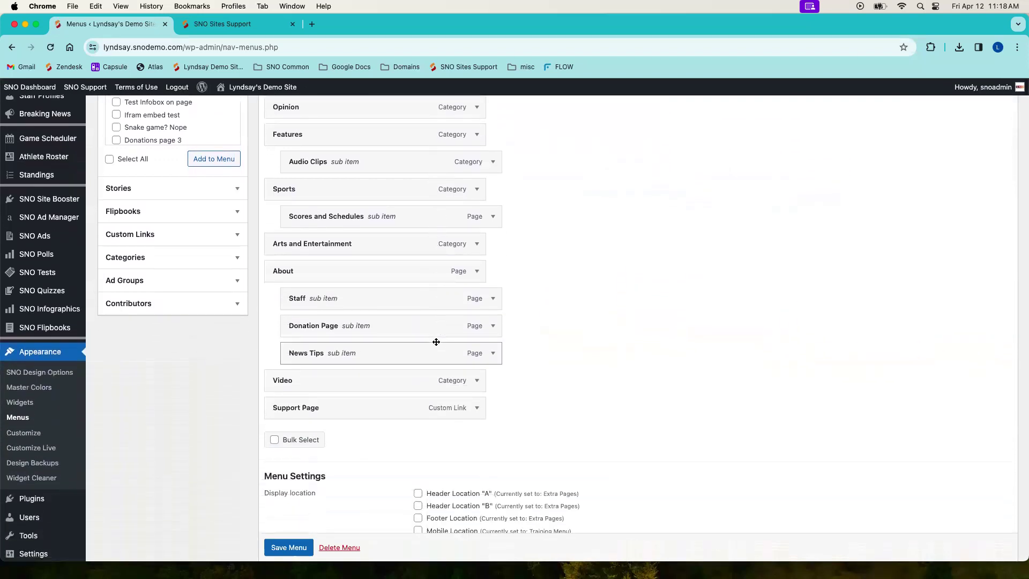
{"action": "scroll", "coordinate": [597, 314], "scroll_direction": "down", "scroll_amount": 2}
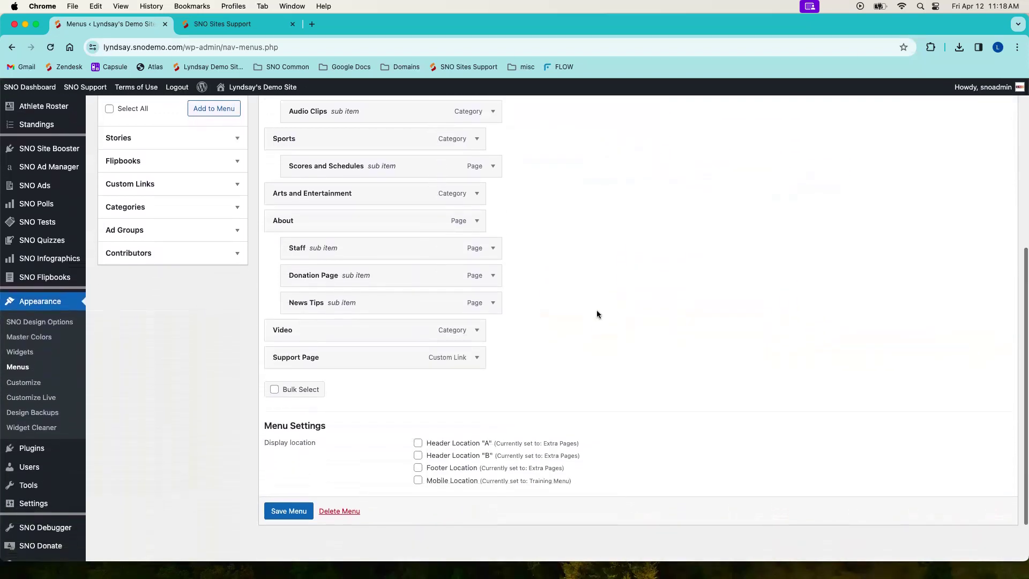
{"action": "scroll", "coordinate": [584, 309], "scroll_direction": "up", "scroll_amount": 2}
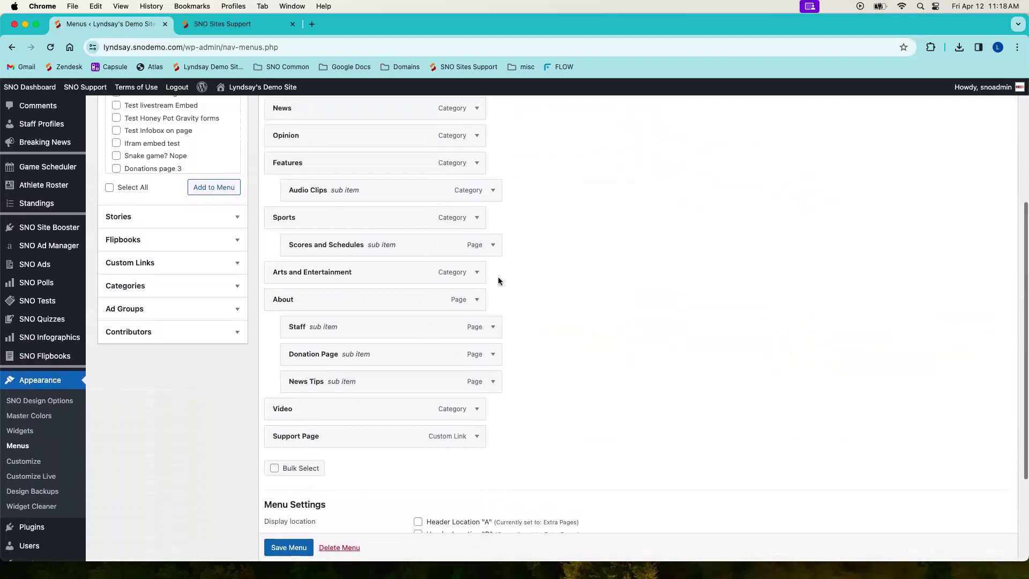
{"action": "scroll", "coordinate": [541, 271], "scroll_direction": "up", "scroll_amount": 2}
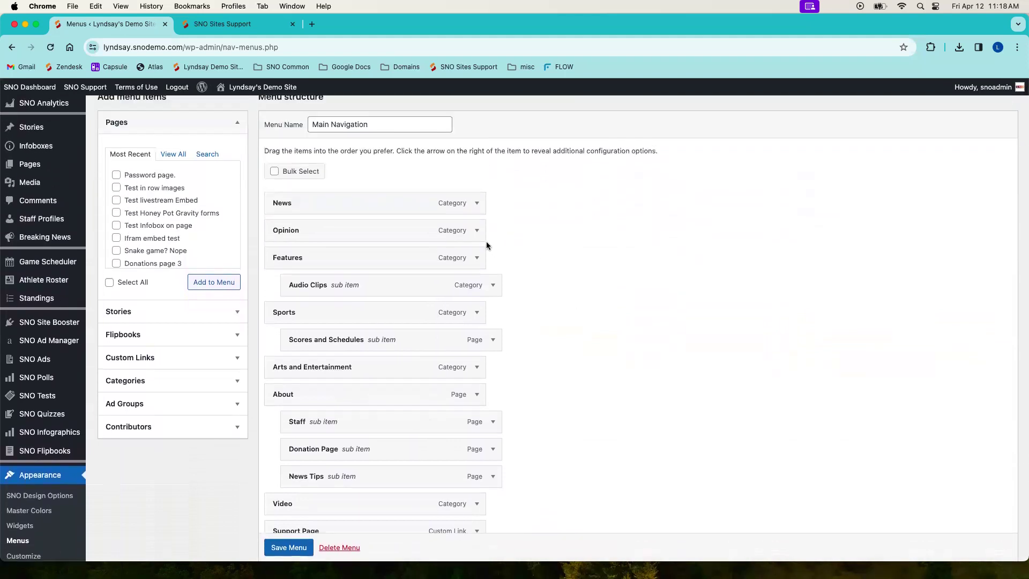
Step: Remove the Video category item from the Main Navigation menu structure and save the menu
{"action": "scroll", "coordinate": [486, 241], "scroll_direction": "down", "scroll_amount": 2}
{"action": "scroll", "coordinate": [479, 272], "scroll_direction": "down", "scroll_amount": 3}
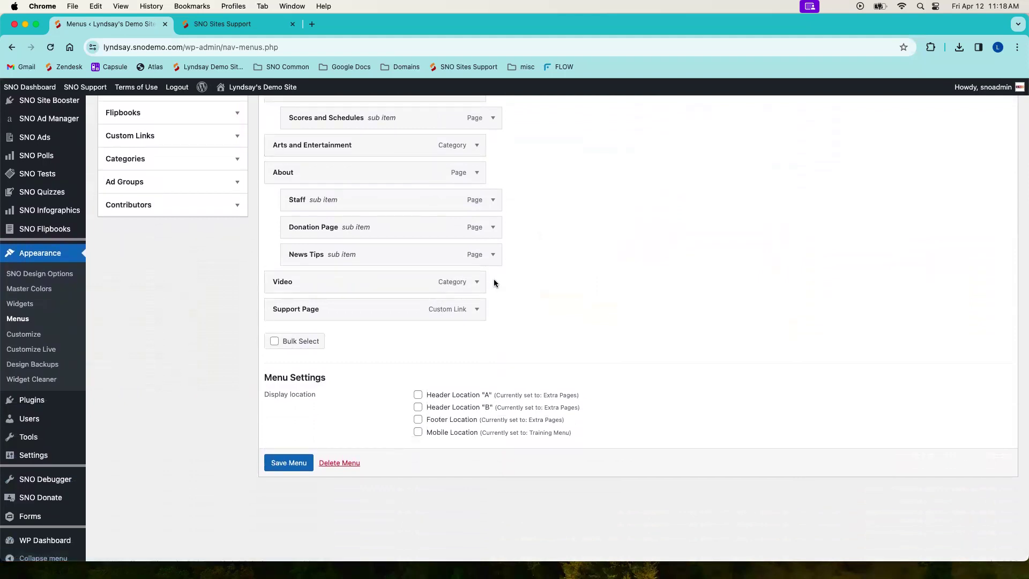
{"action": "left_click", "coordinate": [477, 281]}
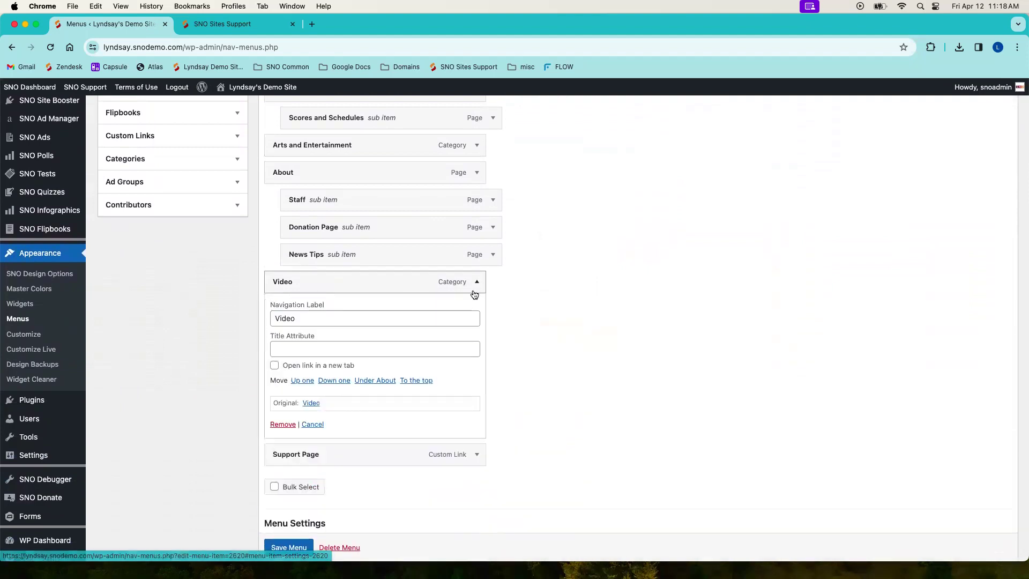
{"action": "left_click", "coordinate": [284, 425]}
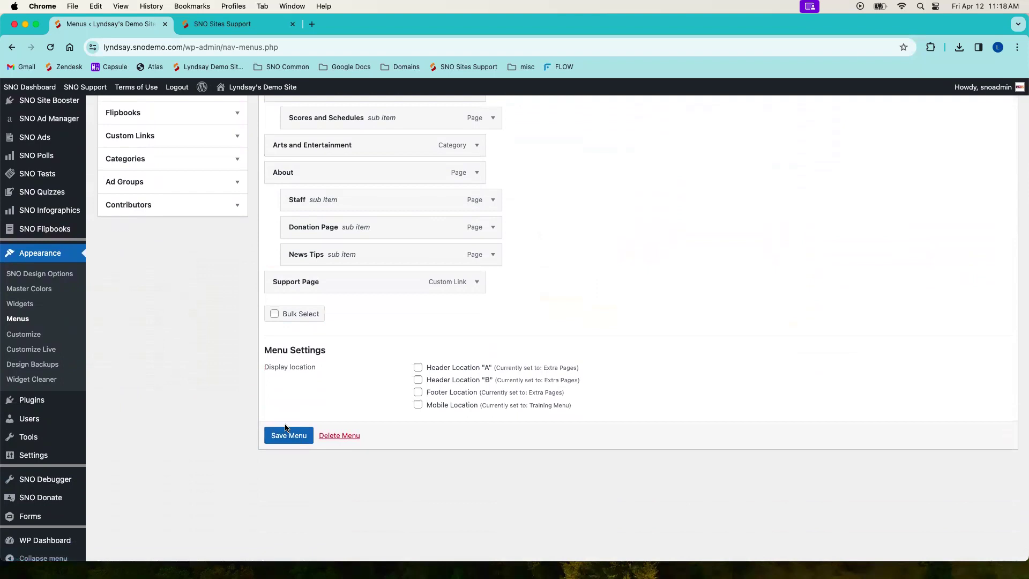
{"action": "left_click", "coordinate": [286, 429]}
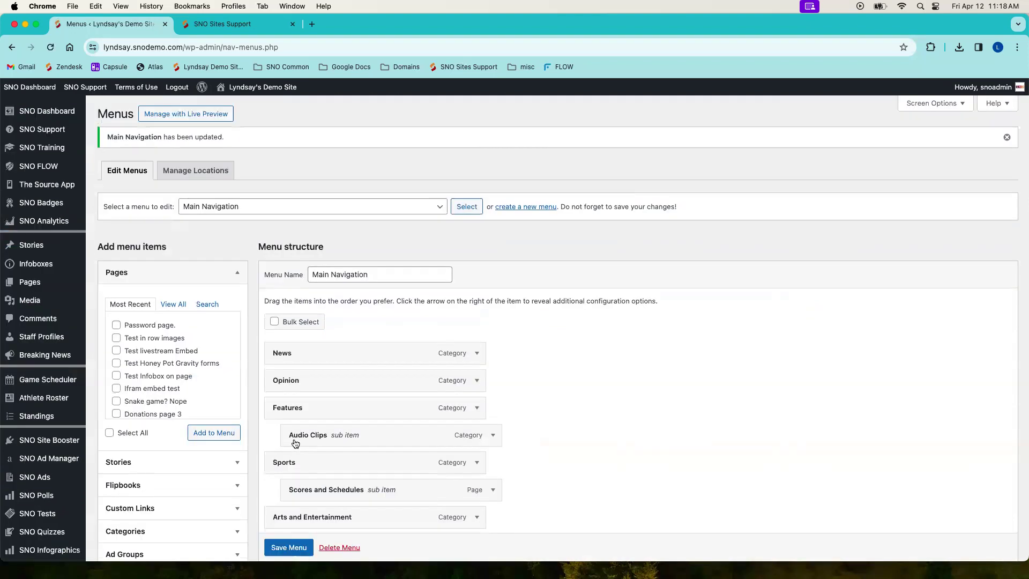
Step: Visit the site's homepage to check its navigation bar, and return to the navigation menu editor
{"action": "left_click", "coordinate": [265, 94]}
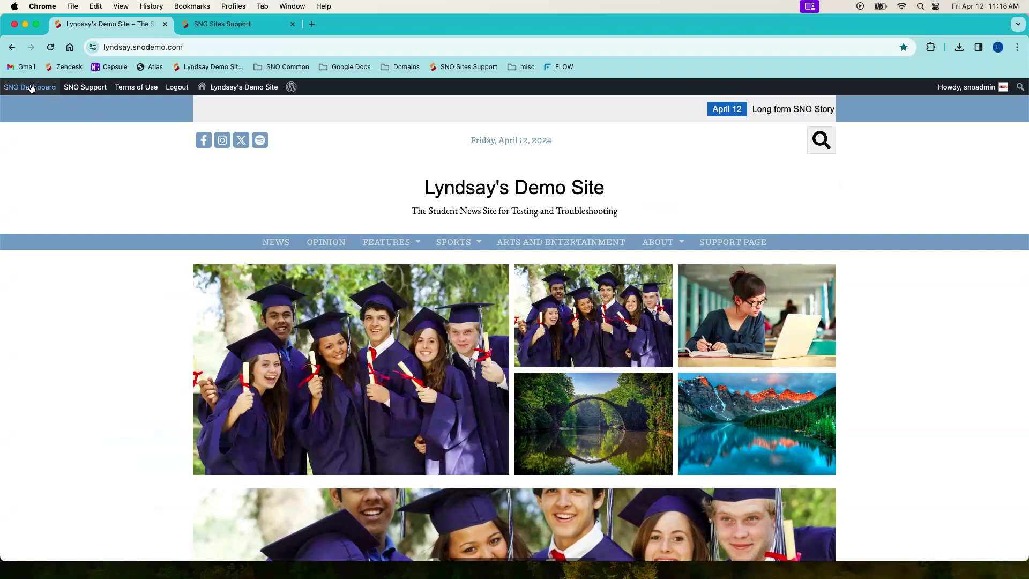
{"action": "mouse_move", "coordinate": [32, 88]}
{"action": "left_click", "coordinate": [46, 148]}
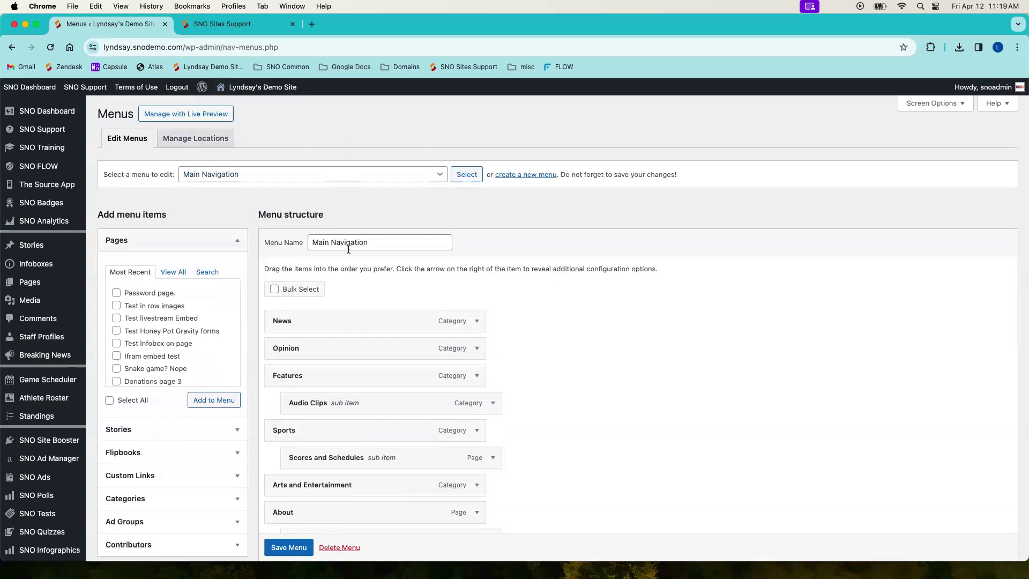
Step: Review the menus available for editing, the pages and categories available to add, and the Main Navigation structure with its display location settings
{"action": "left_click", "coordinate": [379, 179]}
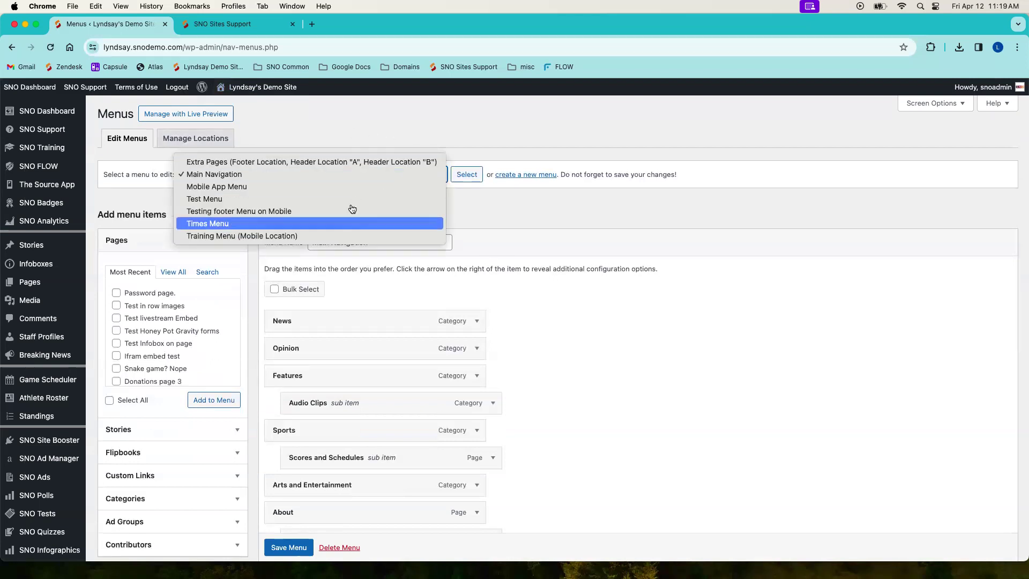
{"action": "left_click", "coordinate": [392, 141]}
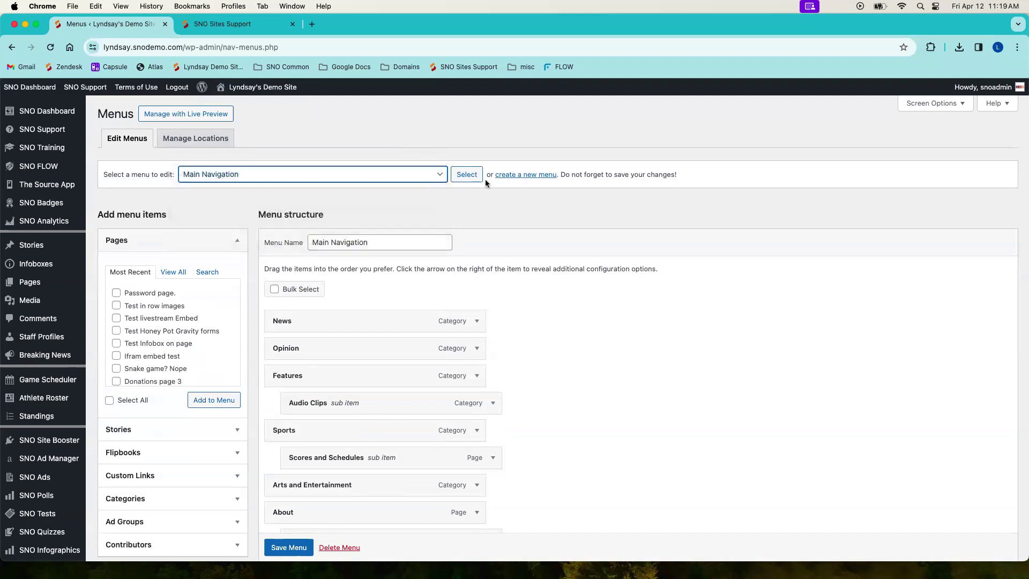
{"action": "left_click", "coordinate": [237, 240]}
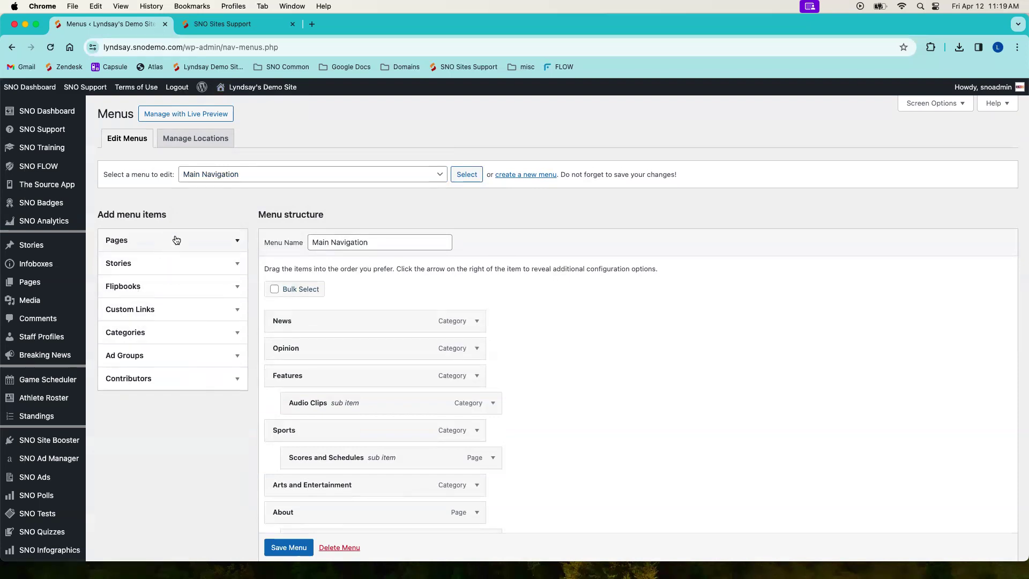
{"action": "left_click", "coordinate": [135, 340]}
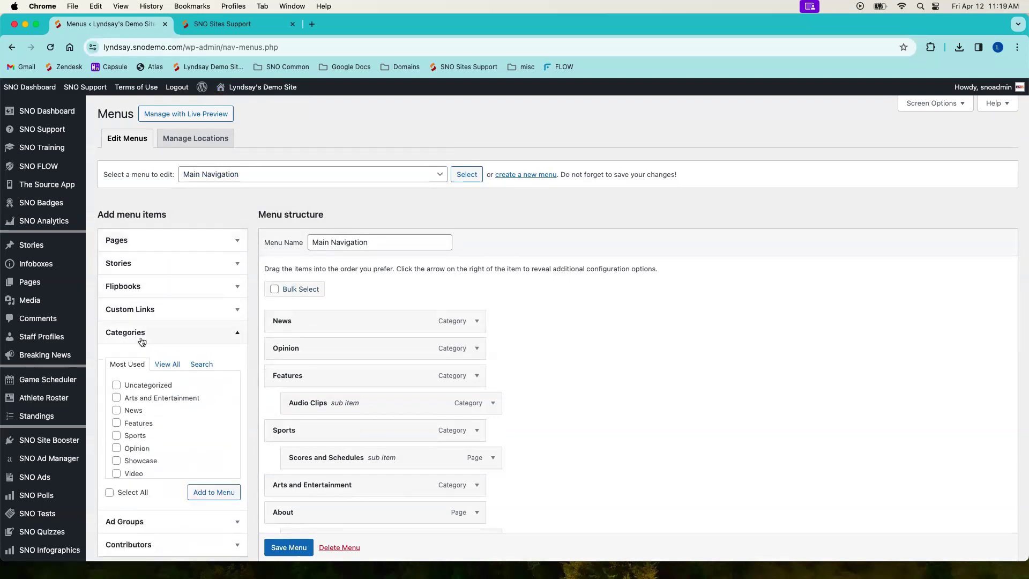
{"action": "left_click", "coordinate": [168, 241]}
{"action": "left_click", "coordinate": [169, 240]}
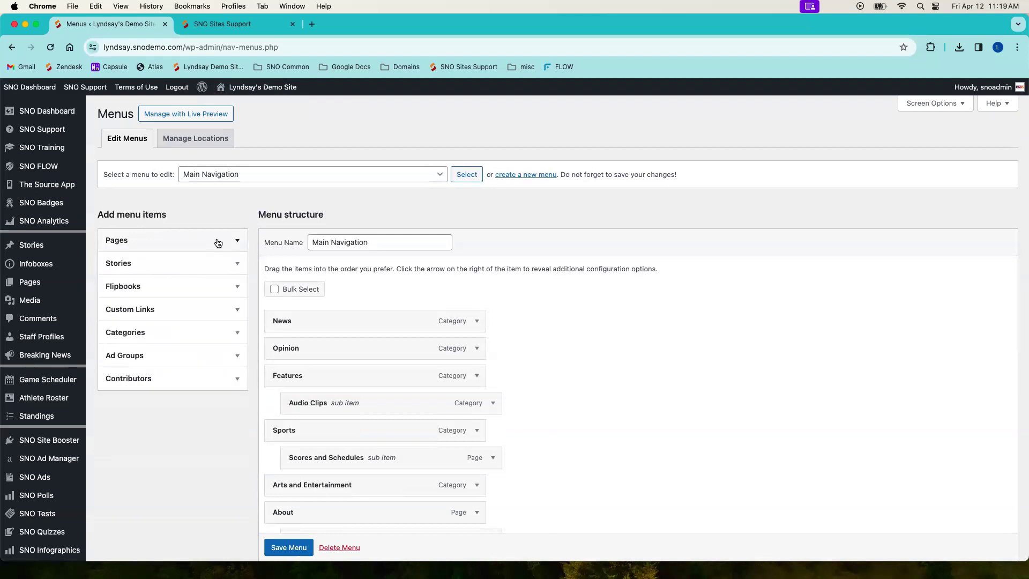
{"action": "left_click", "coordinate": [181, 337]}
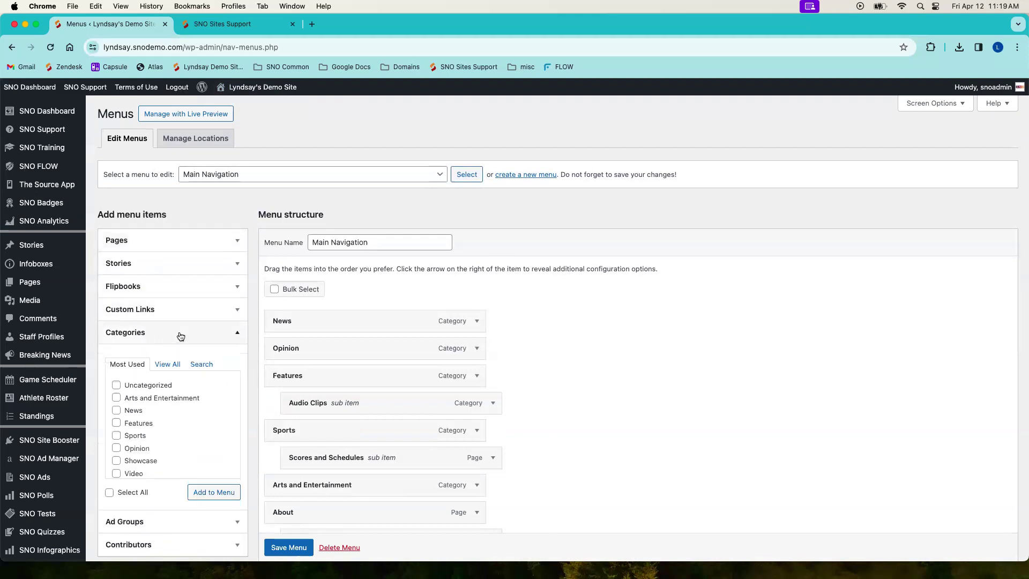
{"action": "scroll", "coordinate": [227, 441], "scroll_direction": "down", "scroll_amount": 1}
{"action": "left_click", "coordinate": [233, 241]}
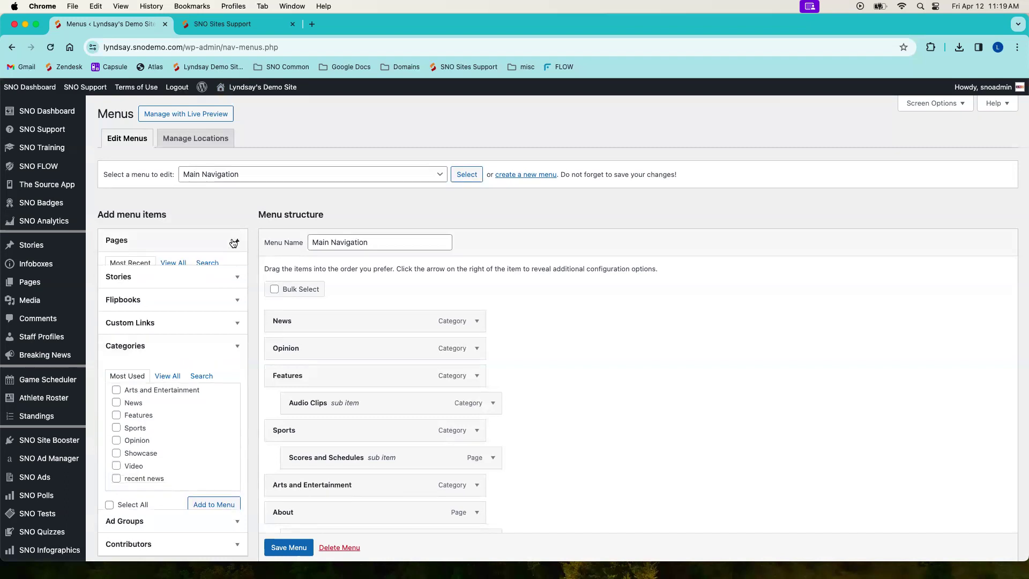
{"action": "mouse_move", "coordinate": [29, 289]}
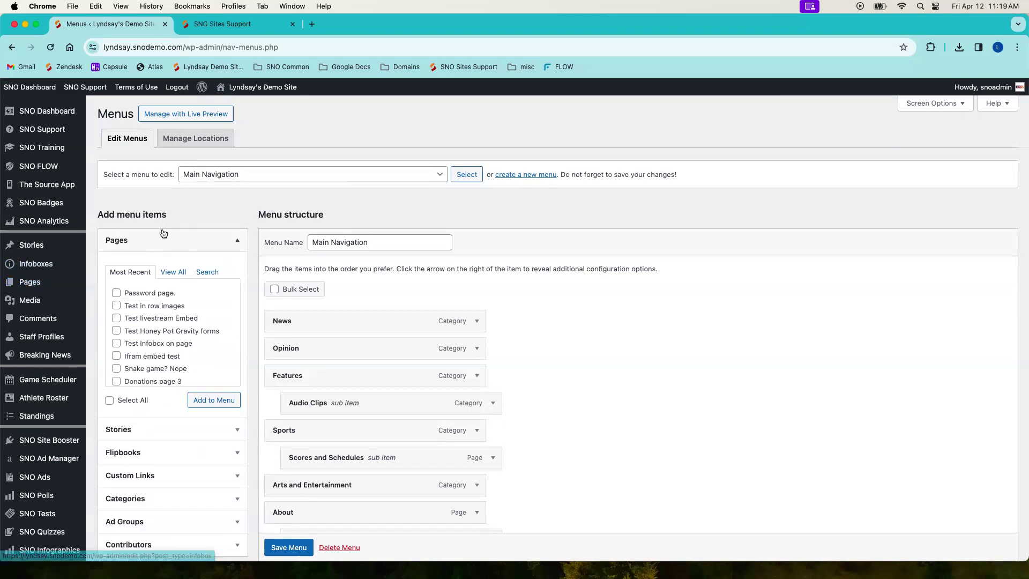
{"action": "left_click", "coordinate": [239, 241]}
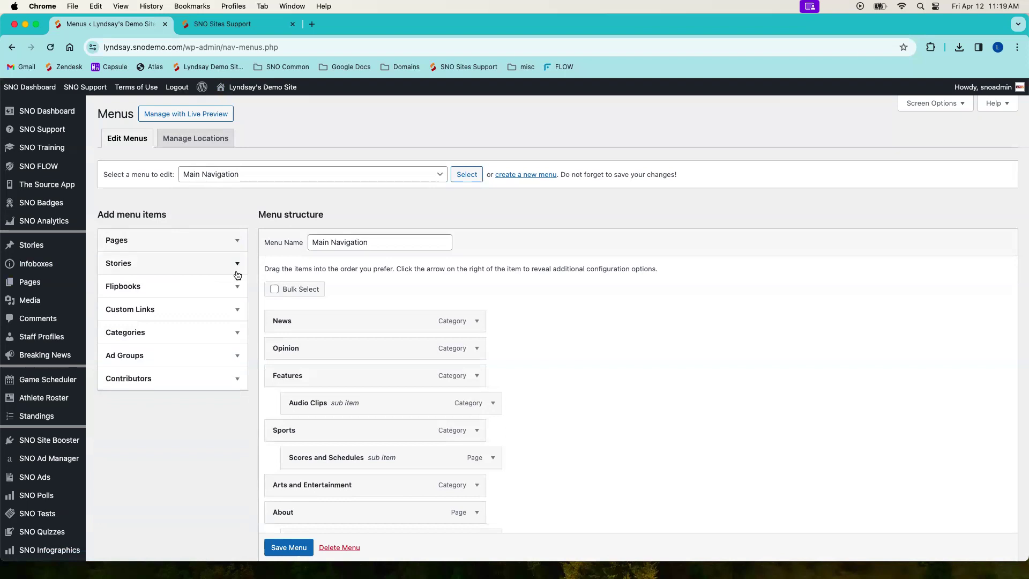
{"action": "scroll", "coordinate": [298, 328], "scroll_direction": "down", "scroll_amount": 5}
{"action": "scroll", "coordinate": [300, 328], "scroll_direction": "down", "scroll_amount": 2}
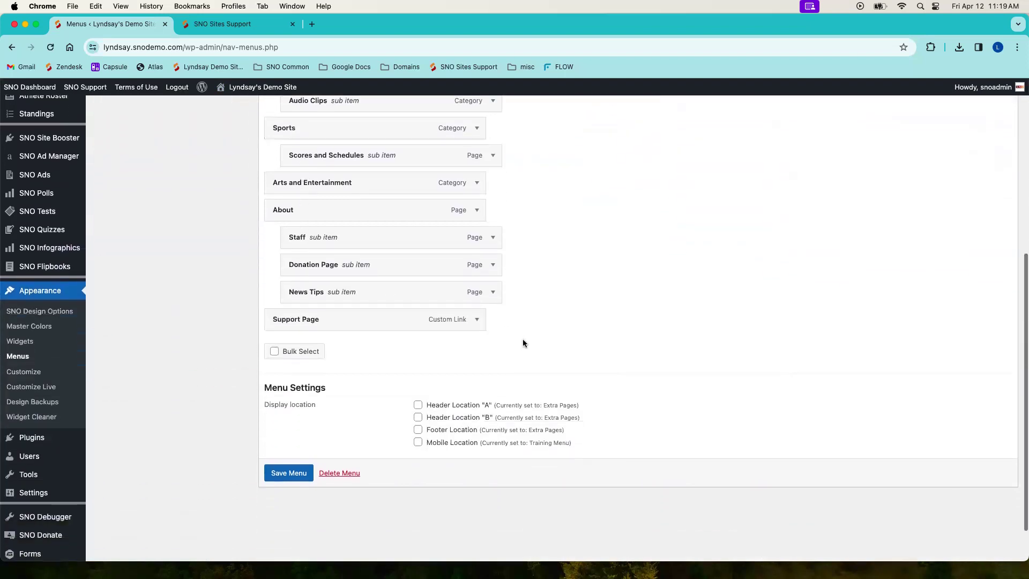